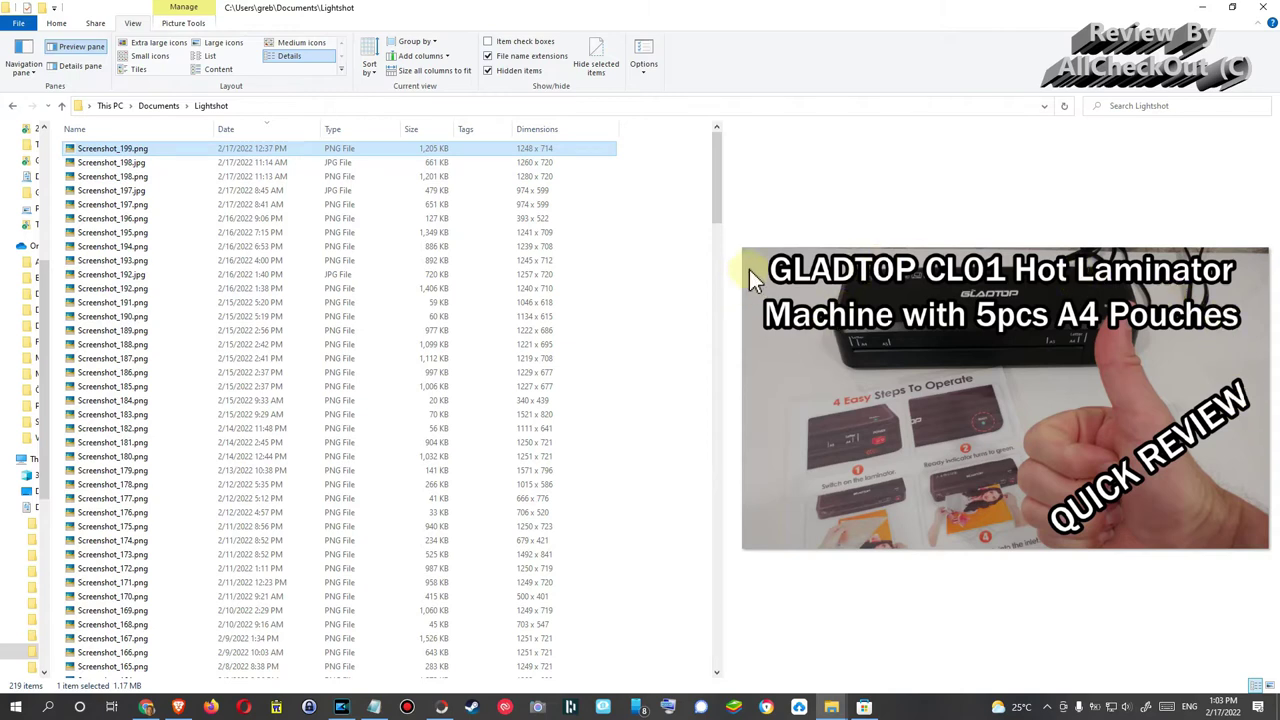
# Step: Bring PhotoScape X forward, then close it to return to the Lightshot folder
pyautogui.click(440, 707)
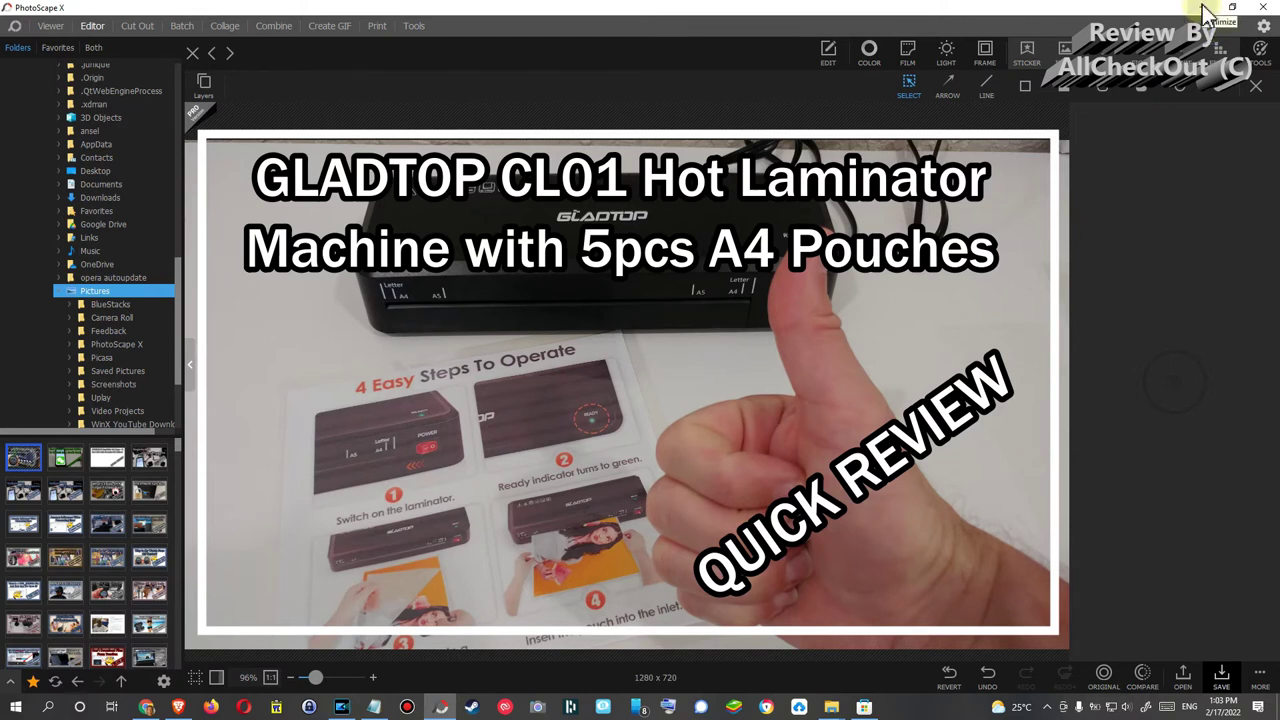
pyautogui.click(1101, 551)
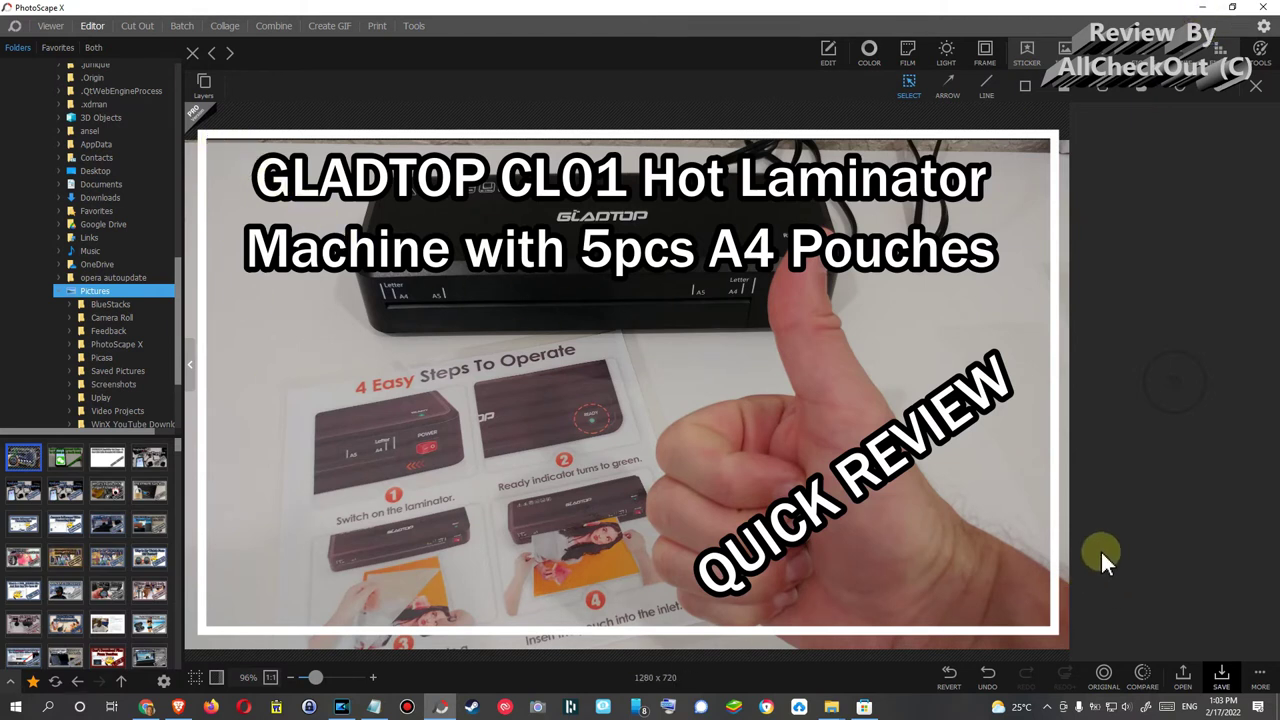
pyautogui.click(1203, 9)
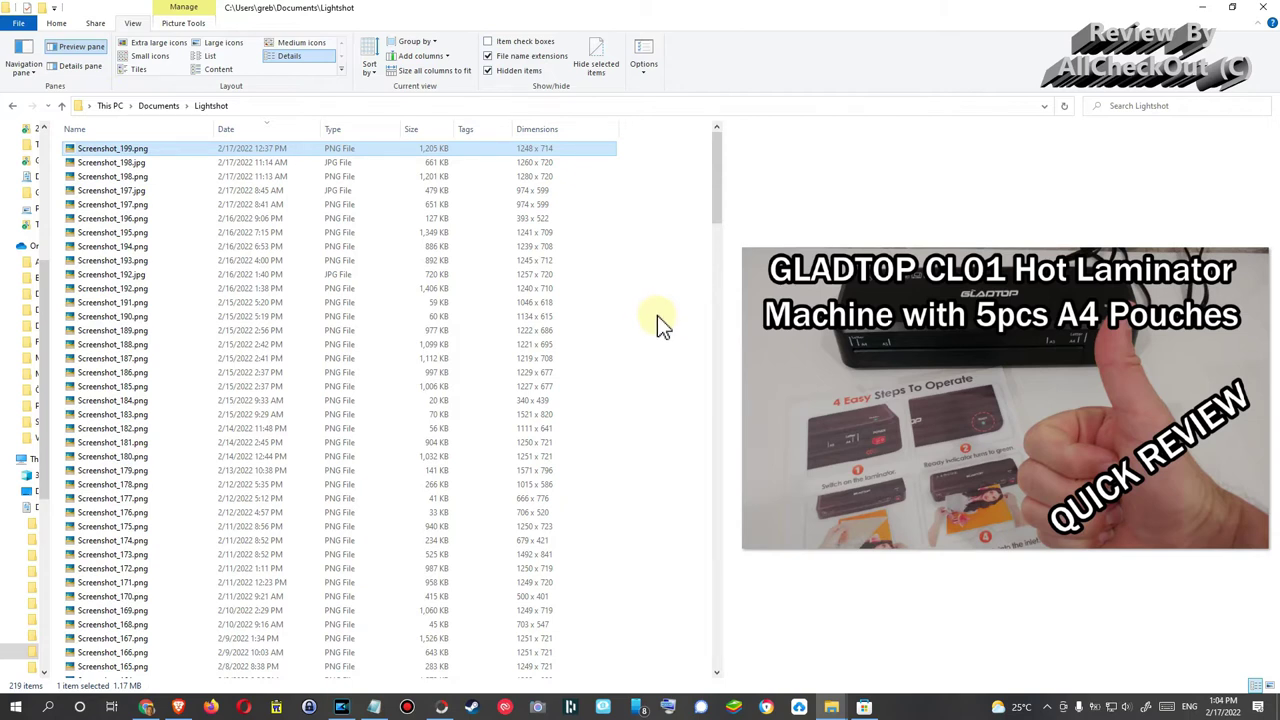
# Step: Open XnShell's Convert settings for Screenshot_199.png and move the dialog up and left
pyautogui.click(166, 150)
pyautogui.rightClick(168, 156)
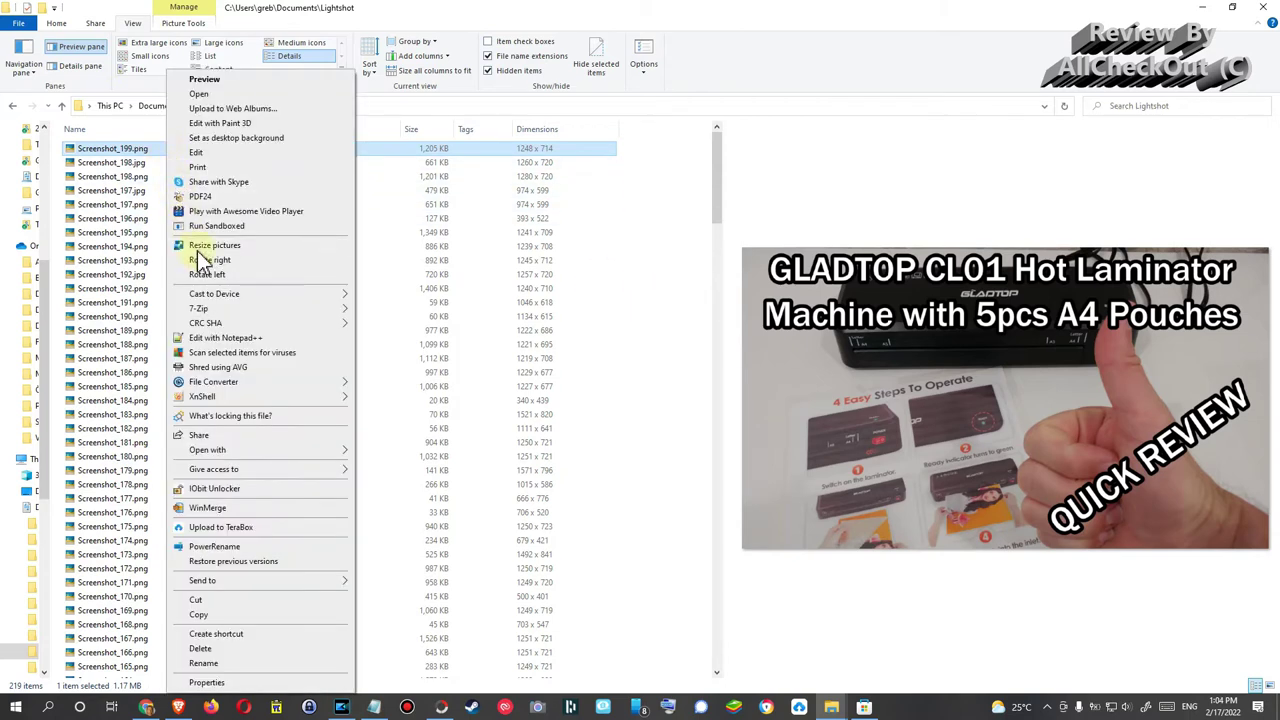
pyautogui.moveTo(213, 399)
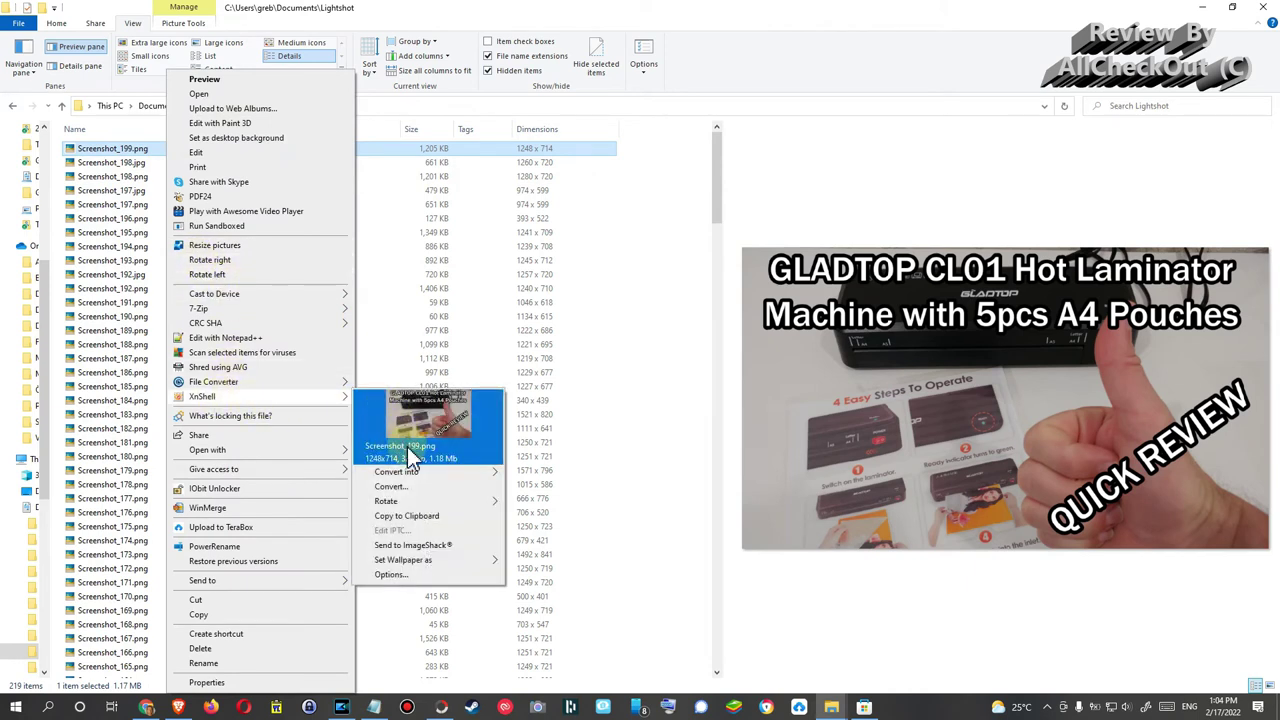
pyautogui.moveTo(417, 473)
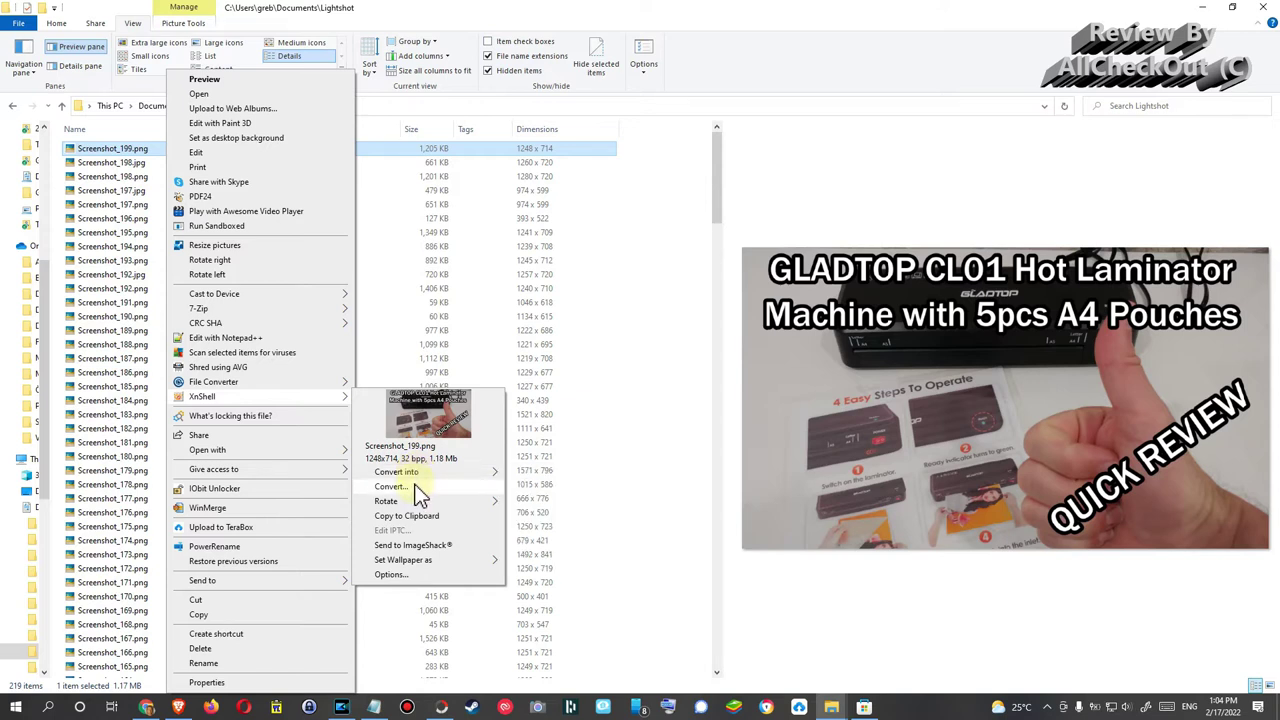
pyautogui.click(418, 487)
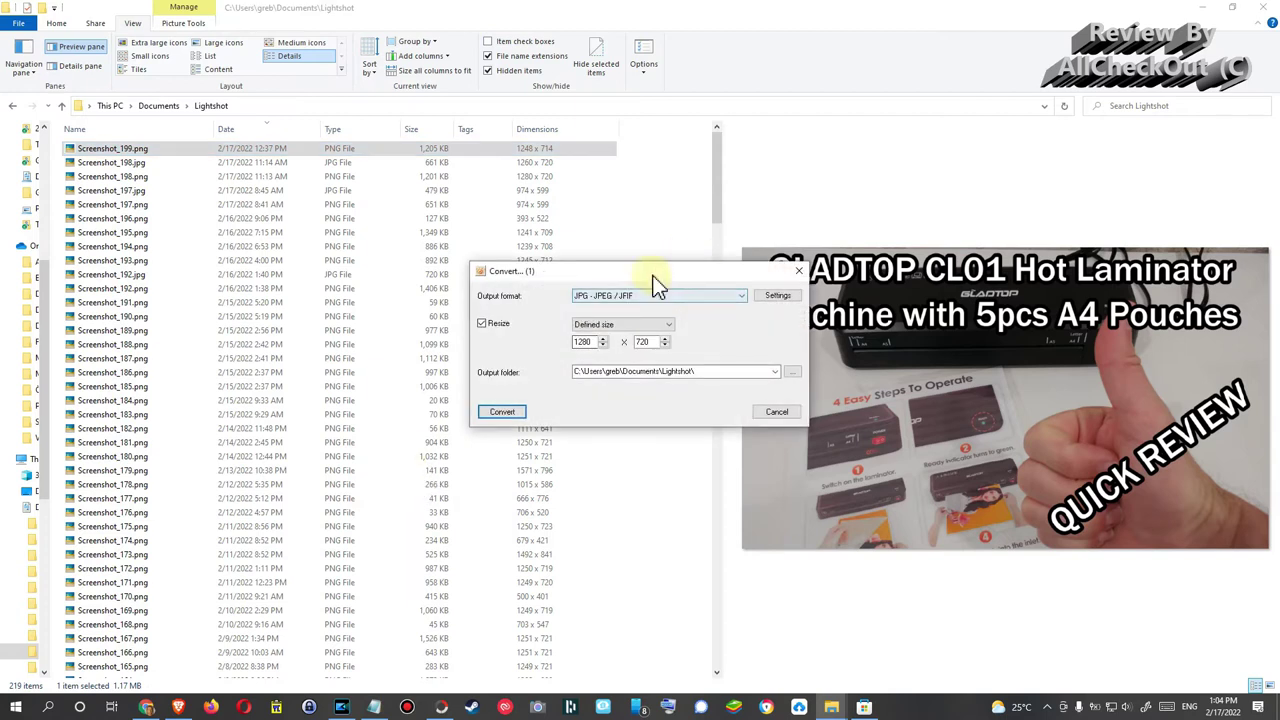
pyautogui.moveTo(652, 272); pyautogui.dragTo(446, 322)
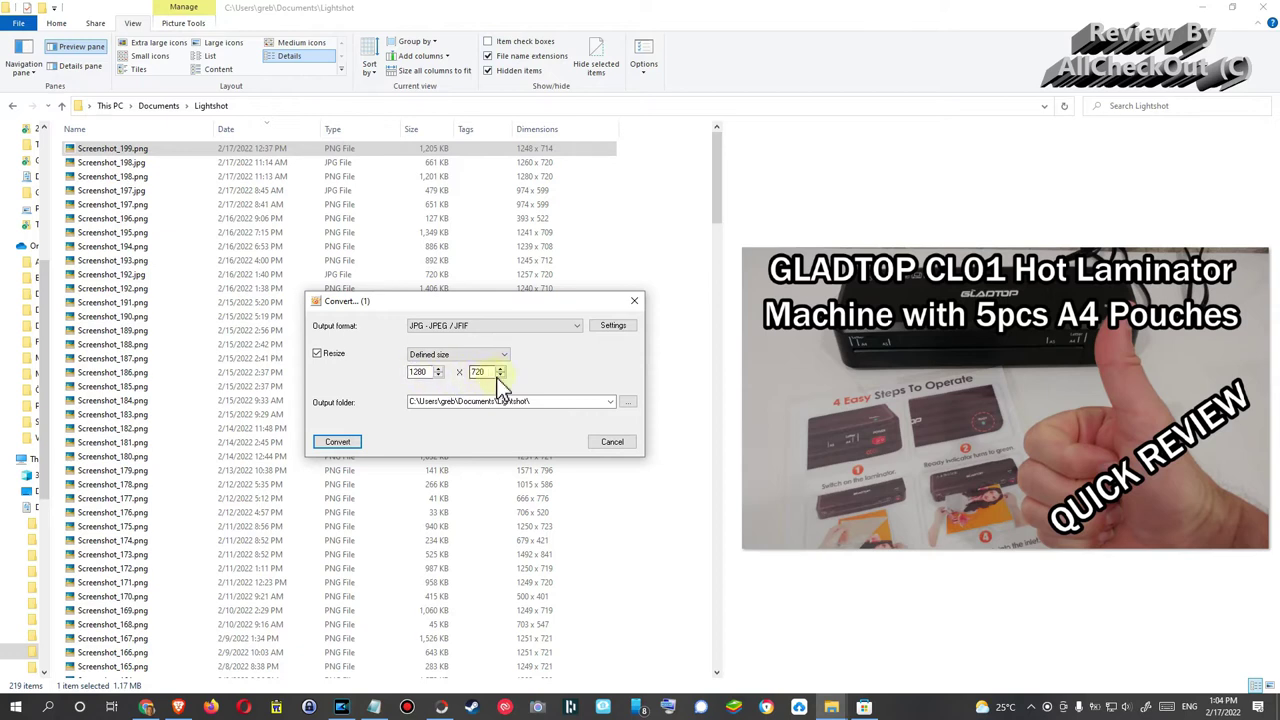
# Step: Close the Convert dialog without converting and dismiss the reopened context menu
pyautogui.click(634, 301)
pyautogui.rightClick(264, 150)
pyautogui.moveTo(335, 385)
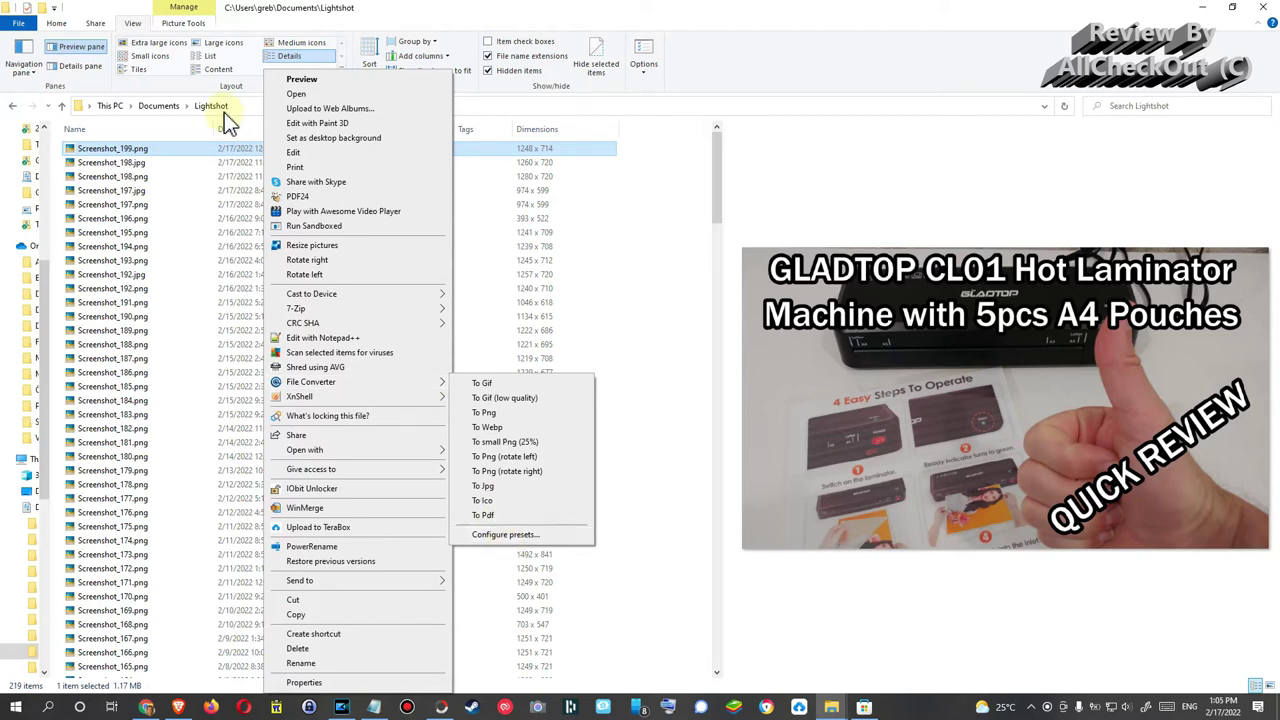
pyautogui.click(455, 8)
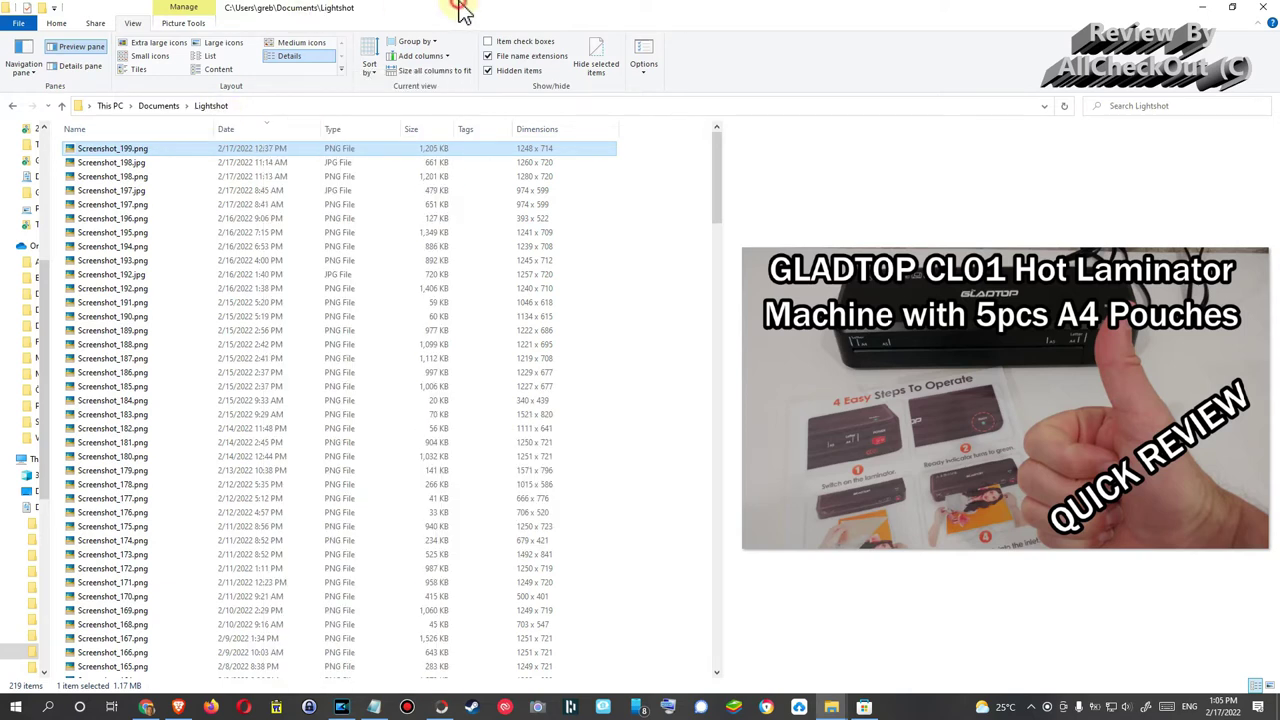
# Step: Open Screenshot_199.png in the Photos app through Open with
pyautogui.rightClick(153, 147)
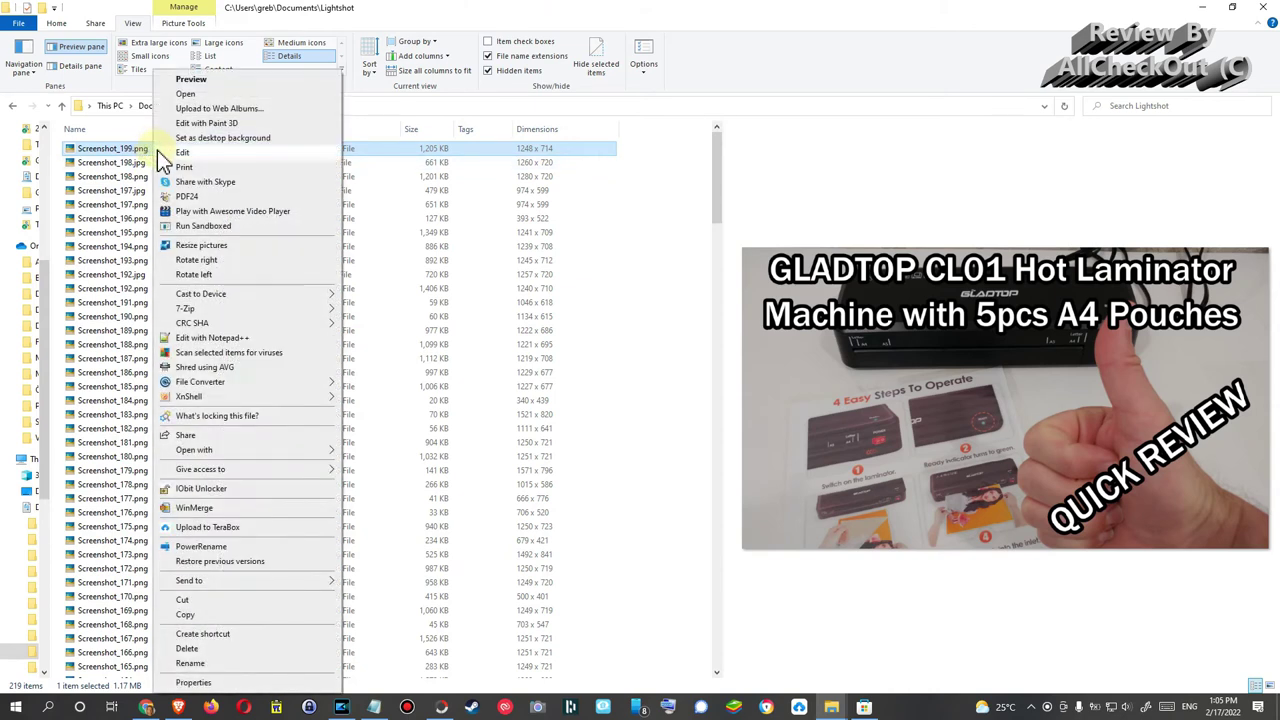
pyautogui.rightClick(165, 162)
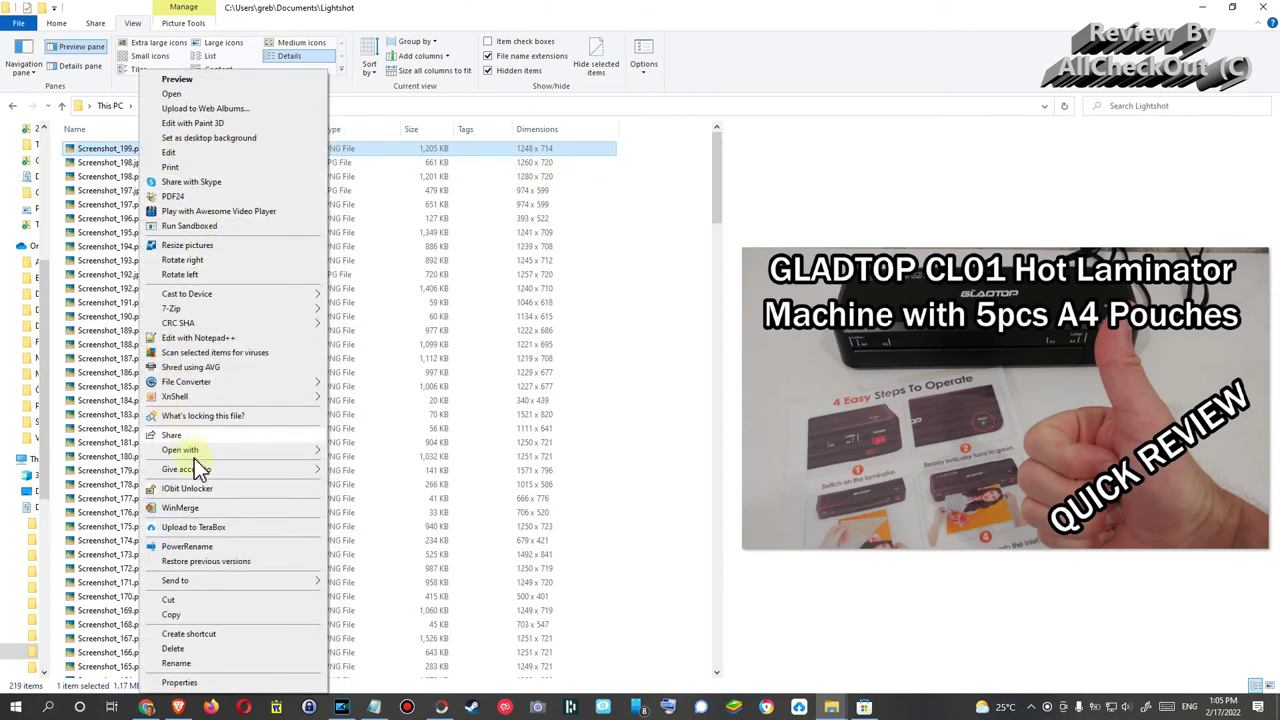
pyautogui.moveTo(283, 451)
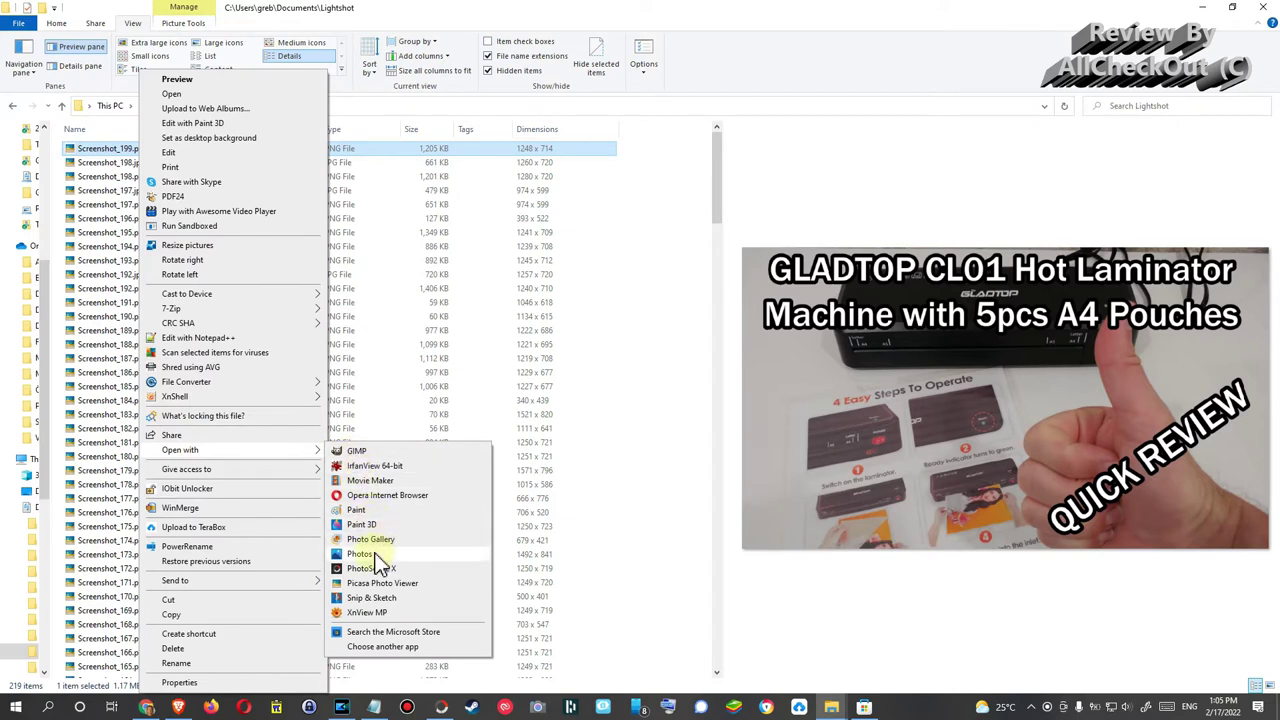
pyautogui.click(371, 555)
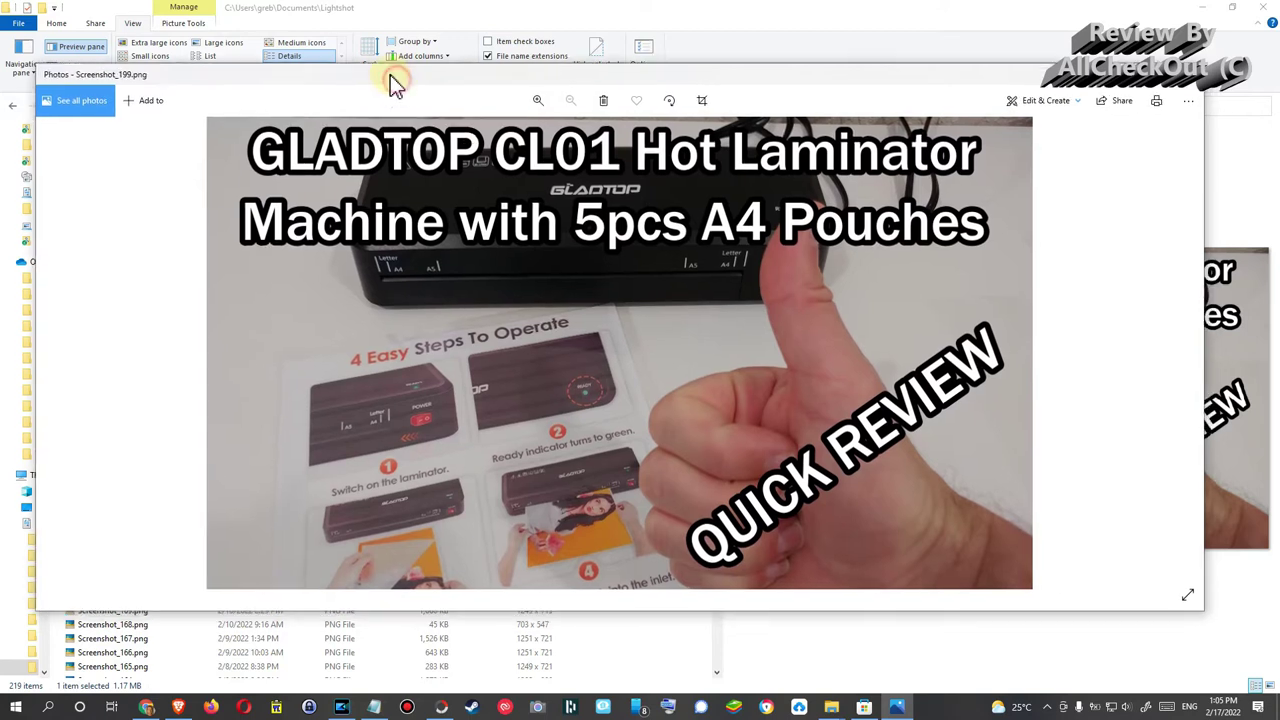
# Step: Bring up Photos' Resize image dialog with custom dimensions
pyautogui.click(1192, 102)
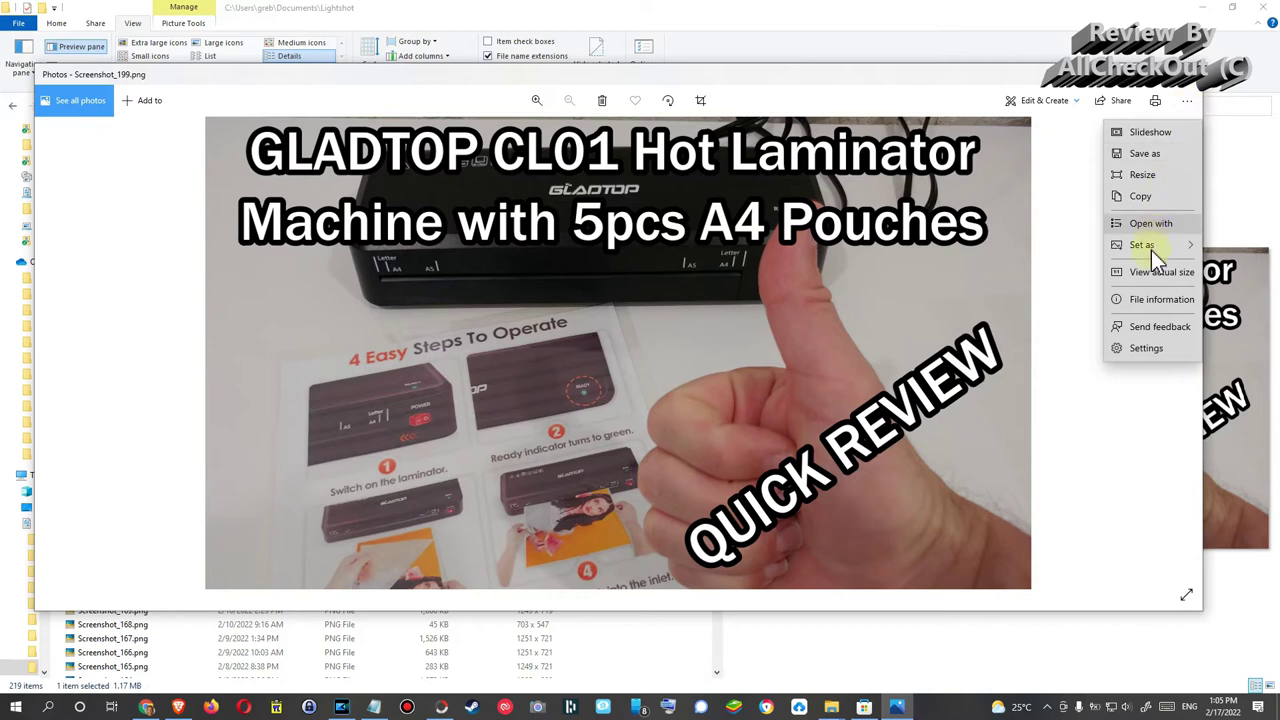
pyautogui.click(1144, 177)
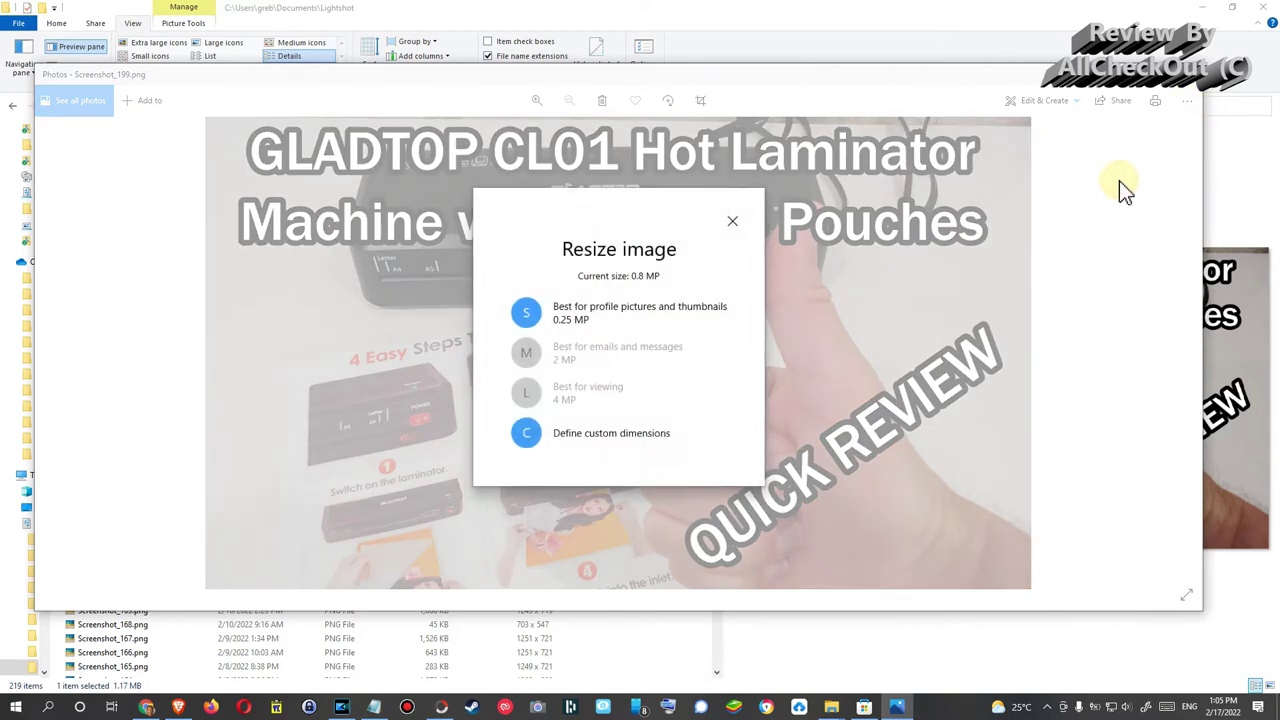
pyautogui.click(577, 436)
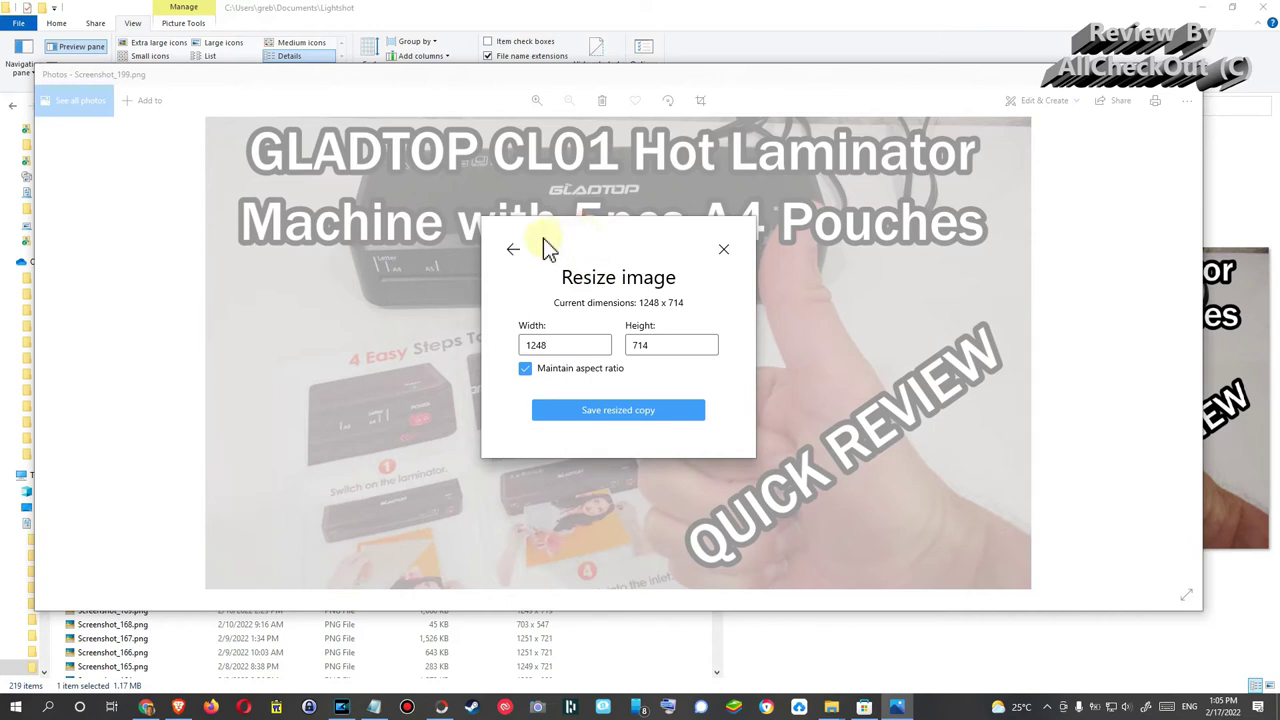
# Step: Enter width 1280 and height 720 with Maintain aspect ratio turned off
pyautogui.click(566, 344)
pyautogui.press('BackSpace')
pyautogui.press('BackSpace')
pyautogui.write('80')
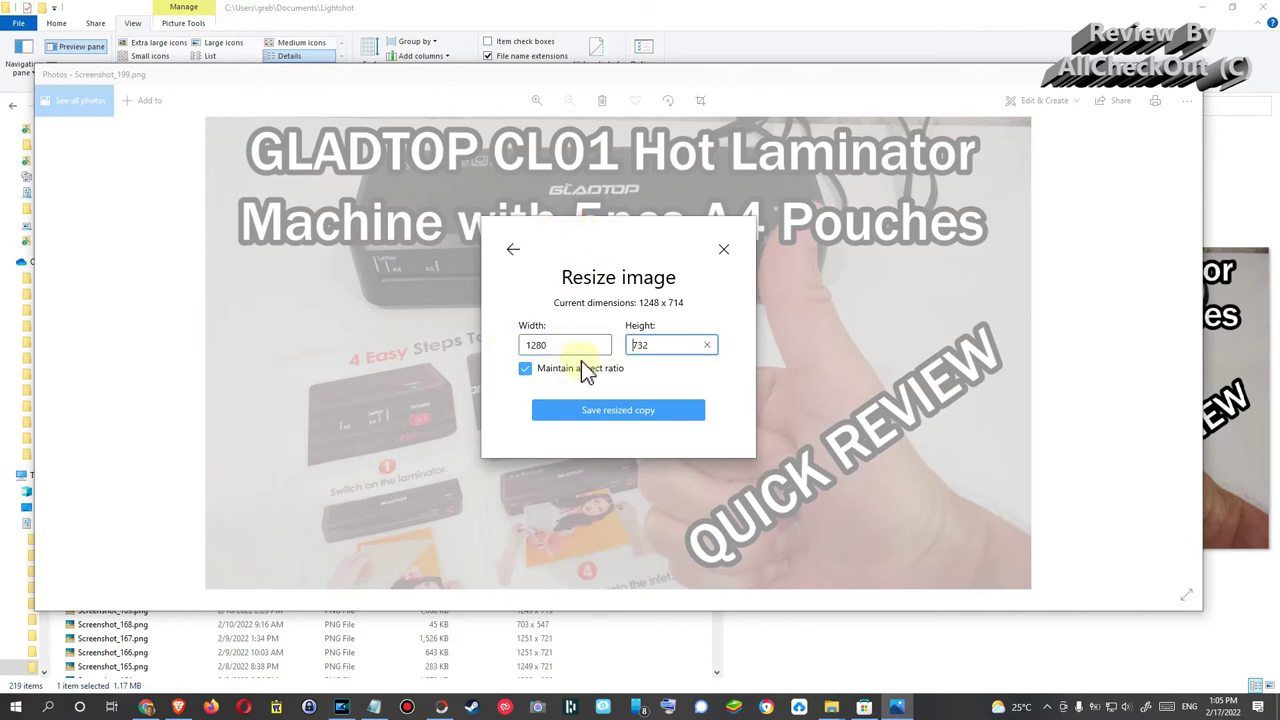
pyautogui.press('Tab')
pyautogui.click(528, 371)
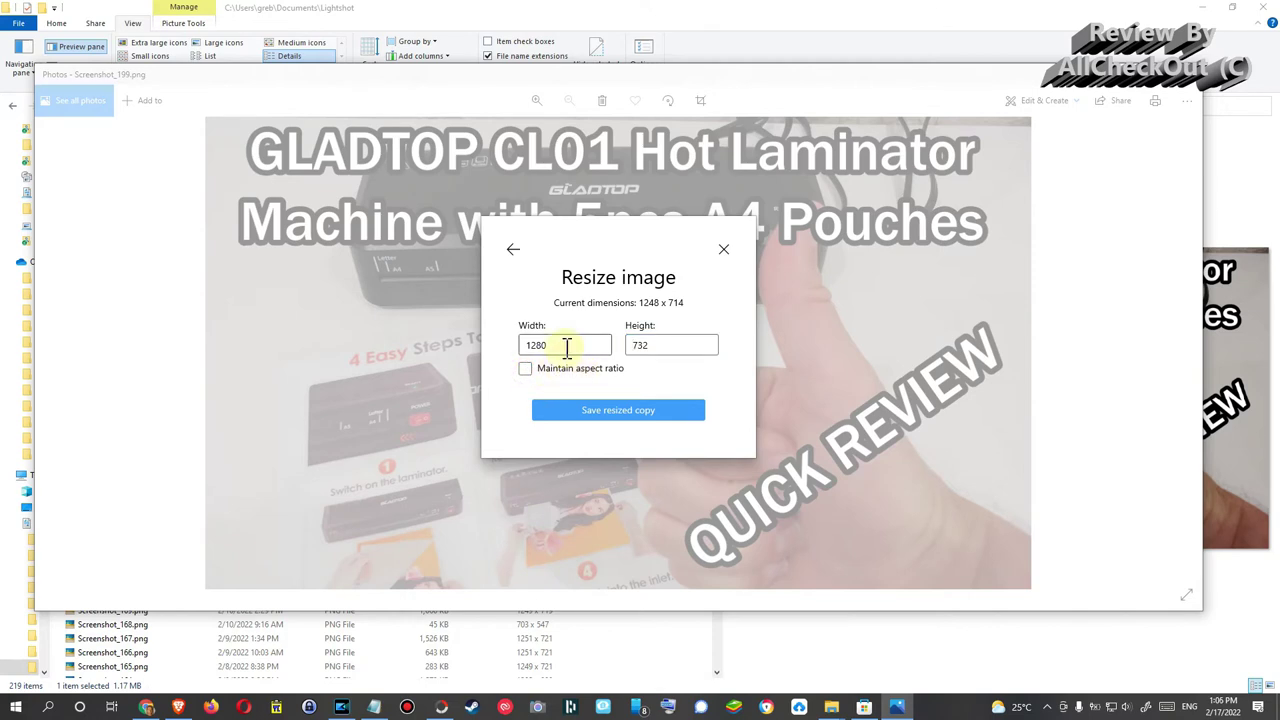
pyautogui.click(663, 341)
pyautogui.press('BackSpace')
pyautogui.press('BackSpace')
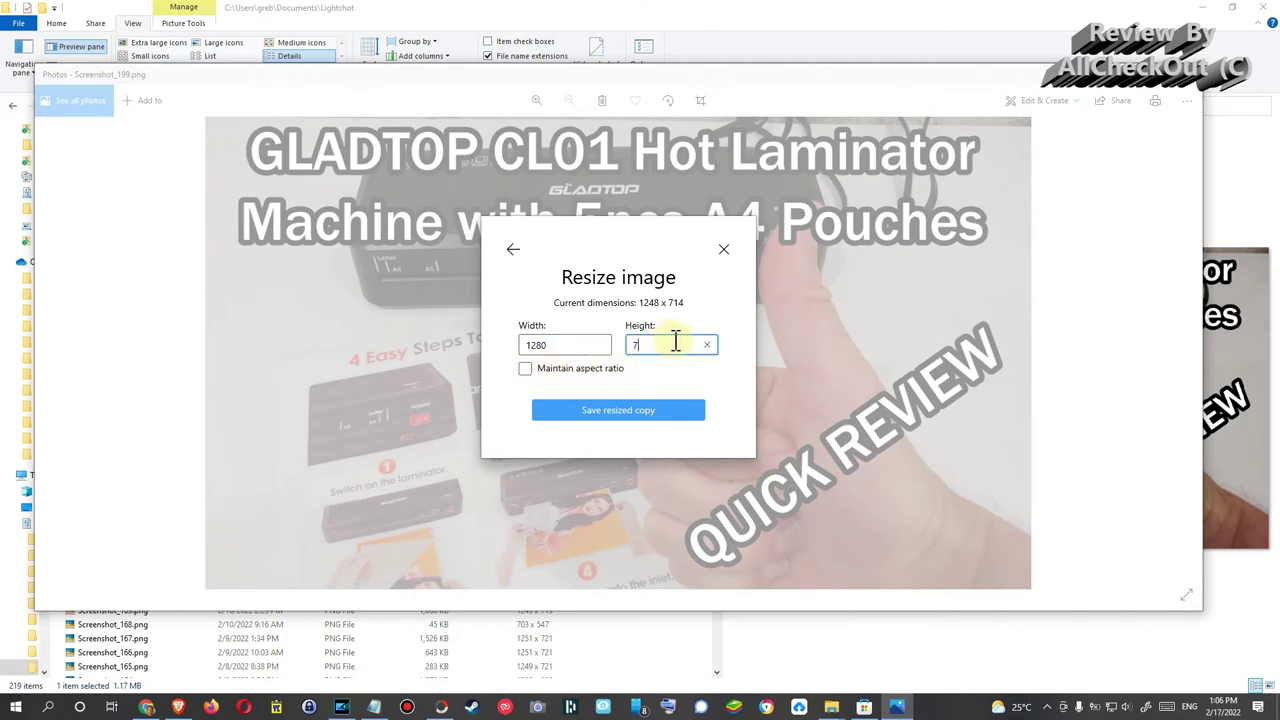
pyautogui.write('20')
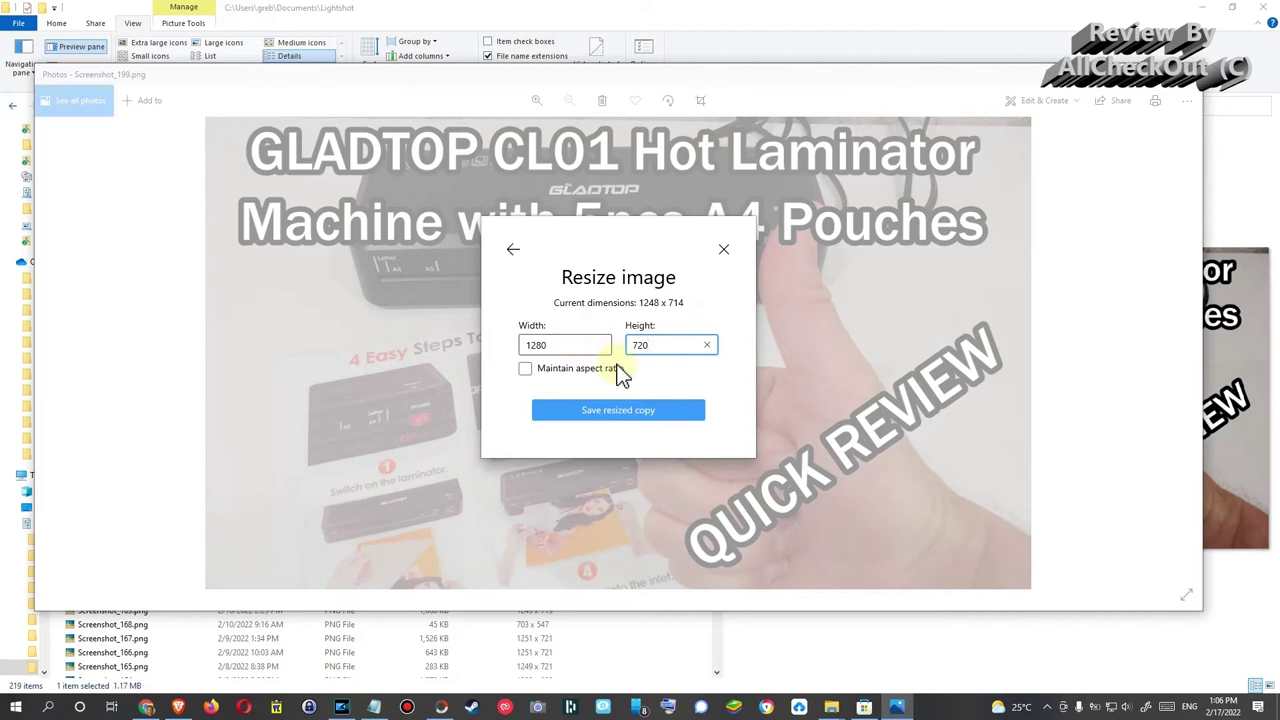
# Step: Save the resized copy as Screenshot_199 2.png, keep the original, and close Photos
pyautogui.click(603, 414)
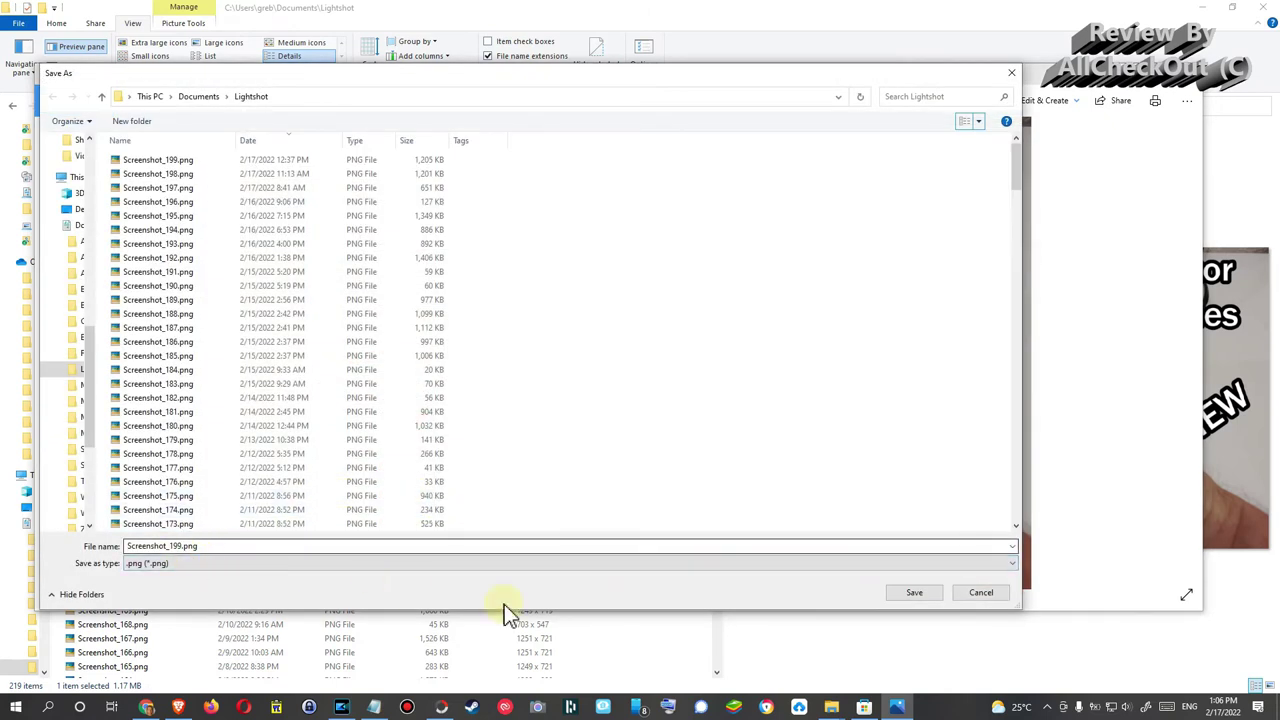
pyautogui.click(924, 596)
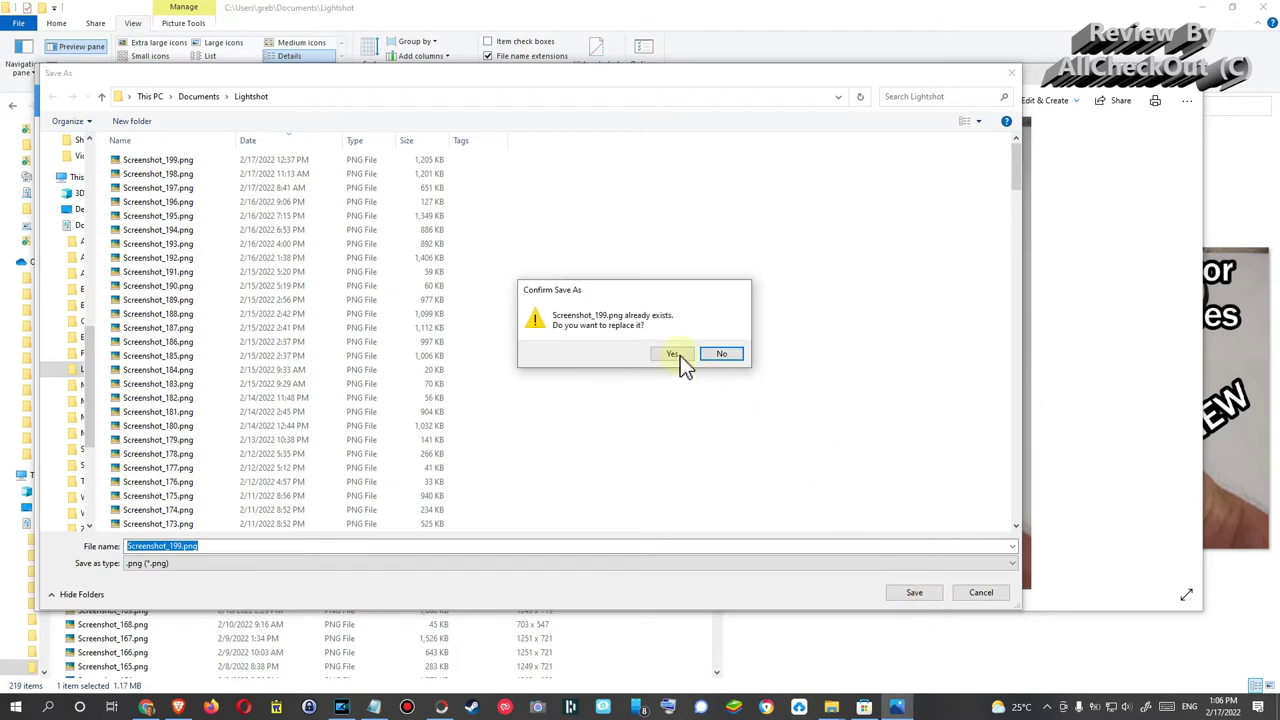
pyautogui.click(716, 354)
pyautogui.write('2')
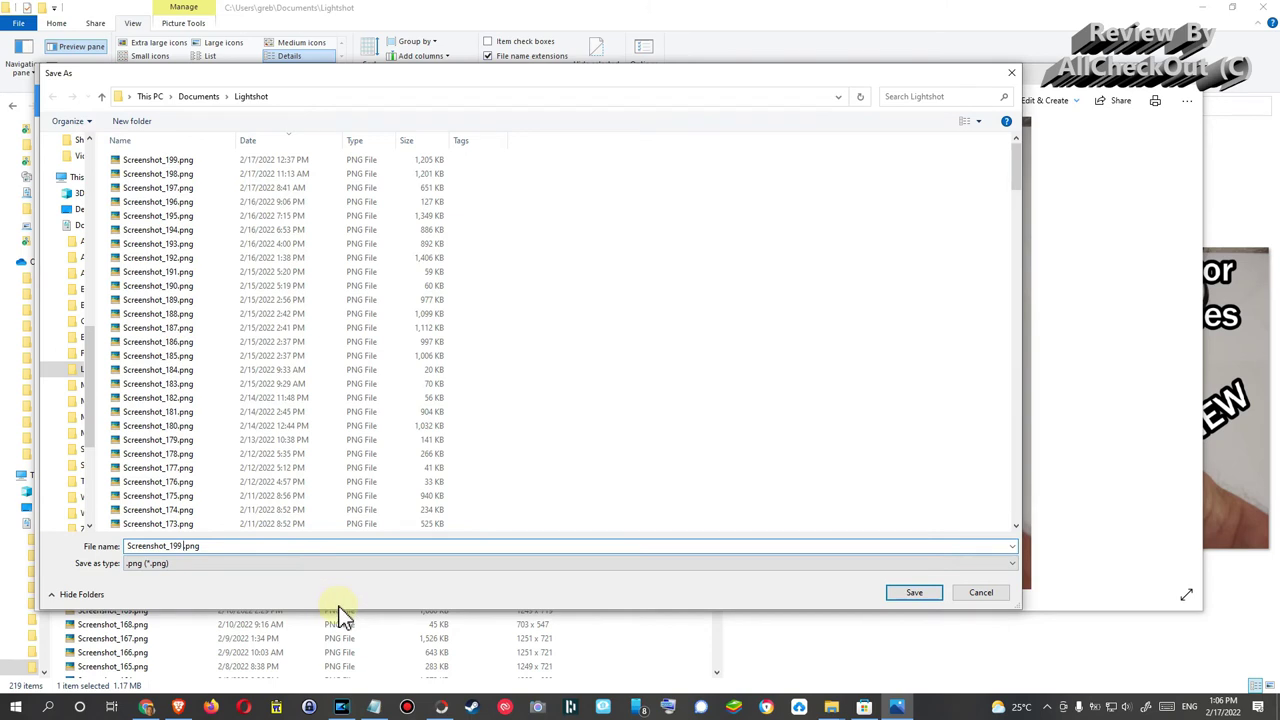
pyautogui.click(914, 593)
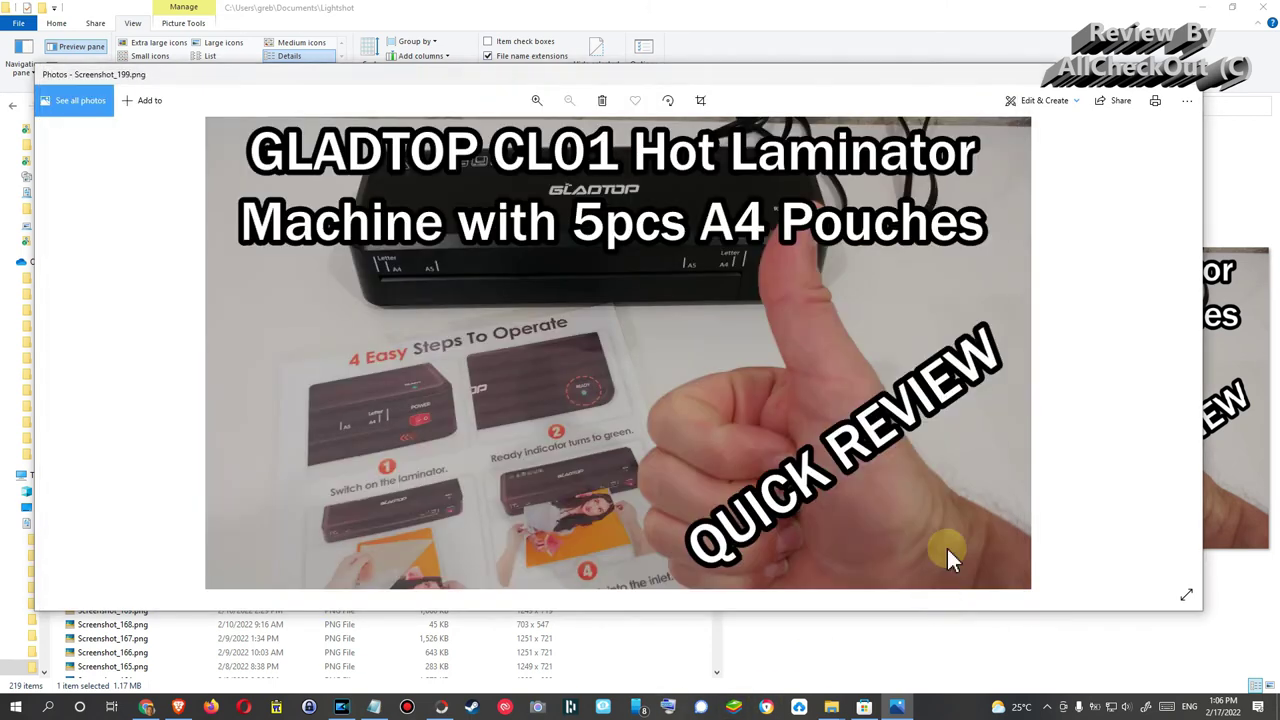
pyautogui.hotkey('alt', 'F4')
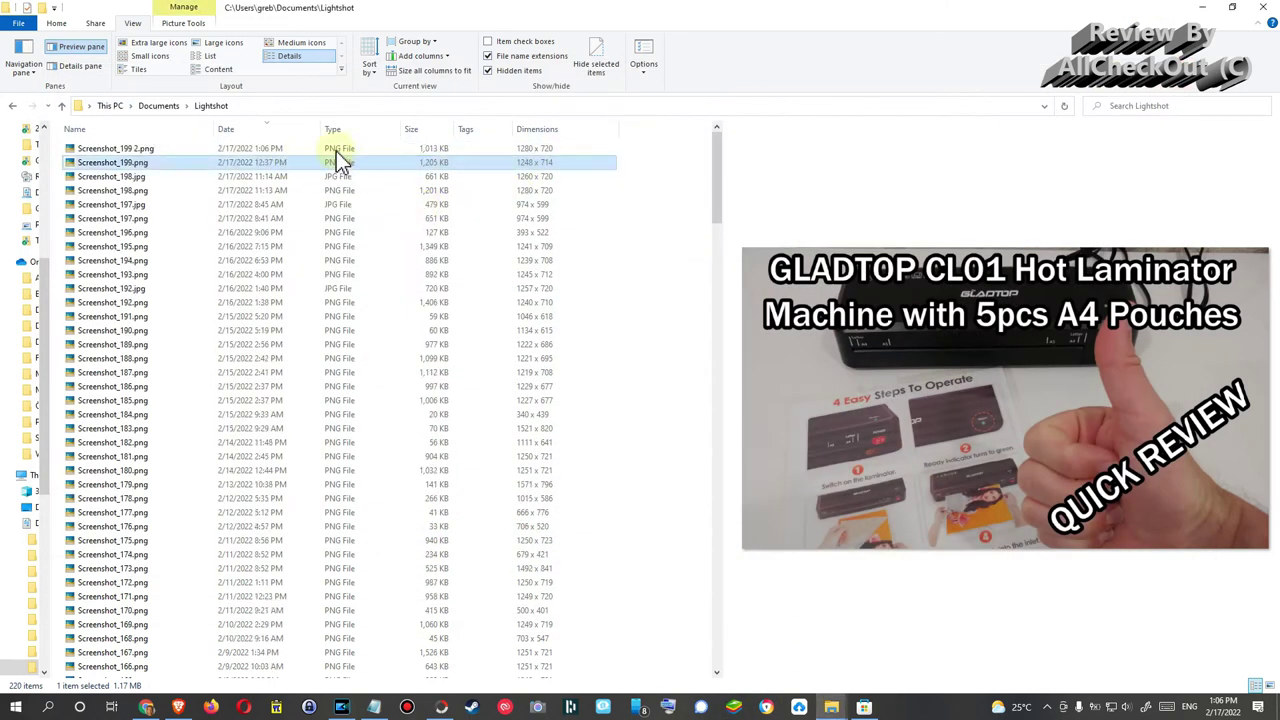
# Step: Select Screenshot_199 2.png to preview its 1280 × 720 size, then bring up the PowerToys Store page
pyautogui.click(561, 149)
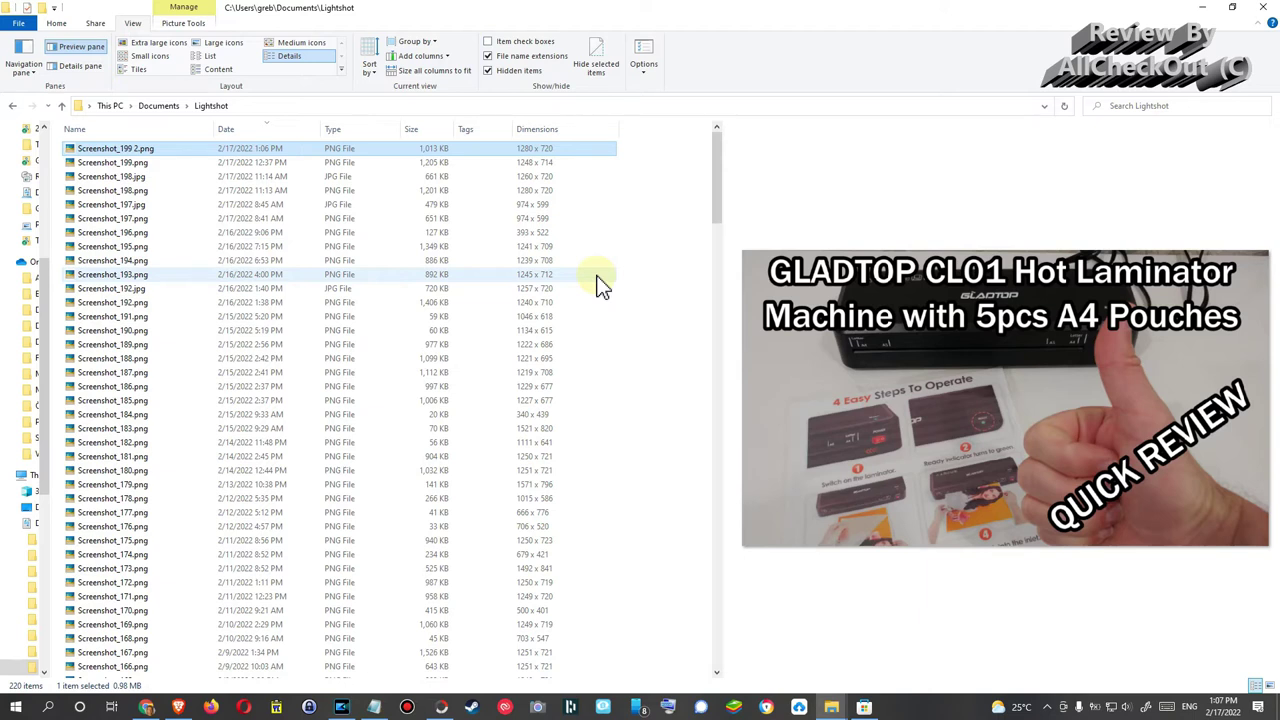
pyautogui.click(864, 707)
pyautogui.moveTo(375, 51); pyautogui.dragTo(327, 43)
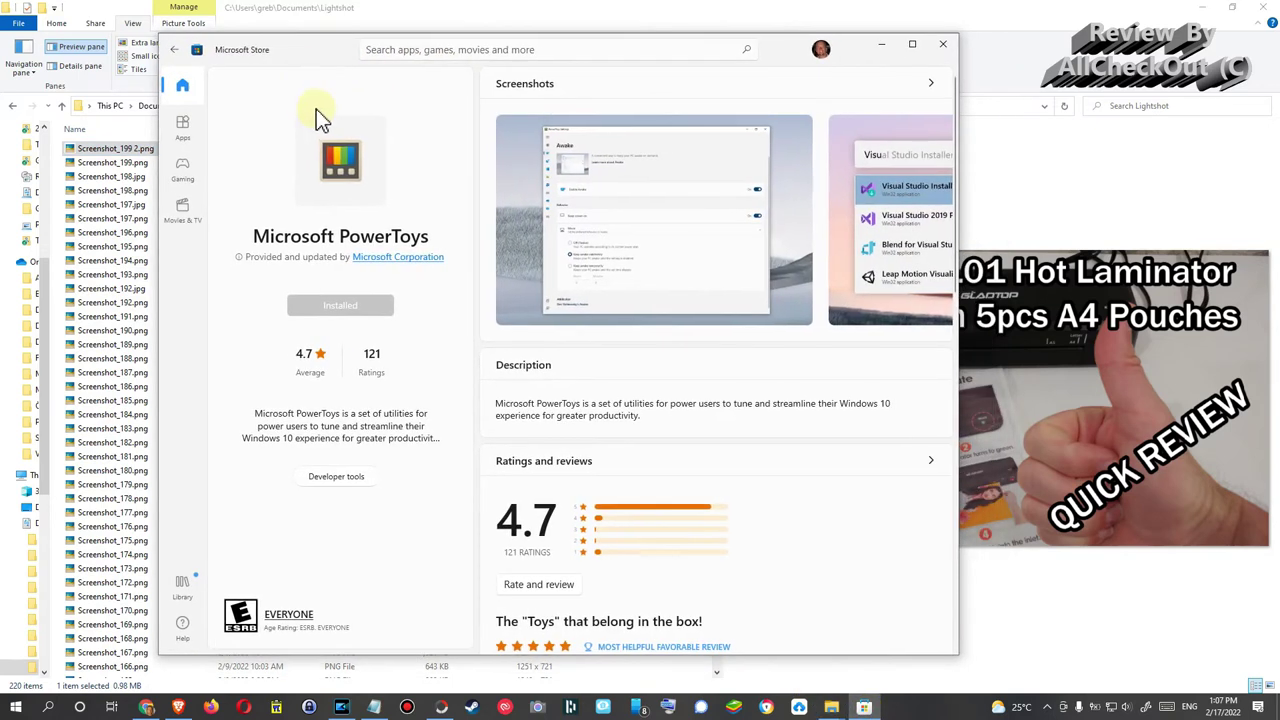
pyautogui.click(887, 43)
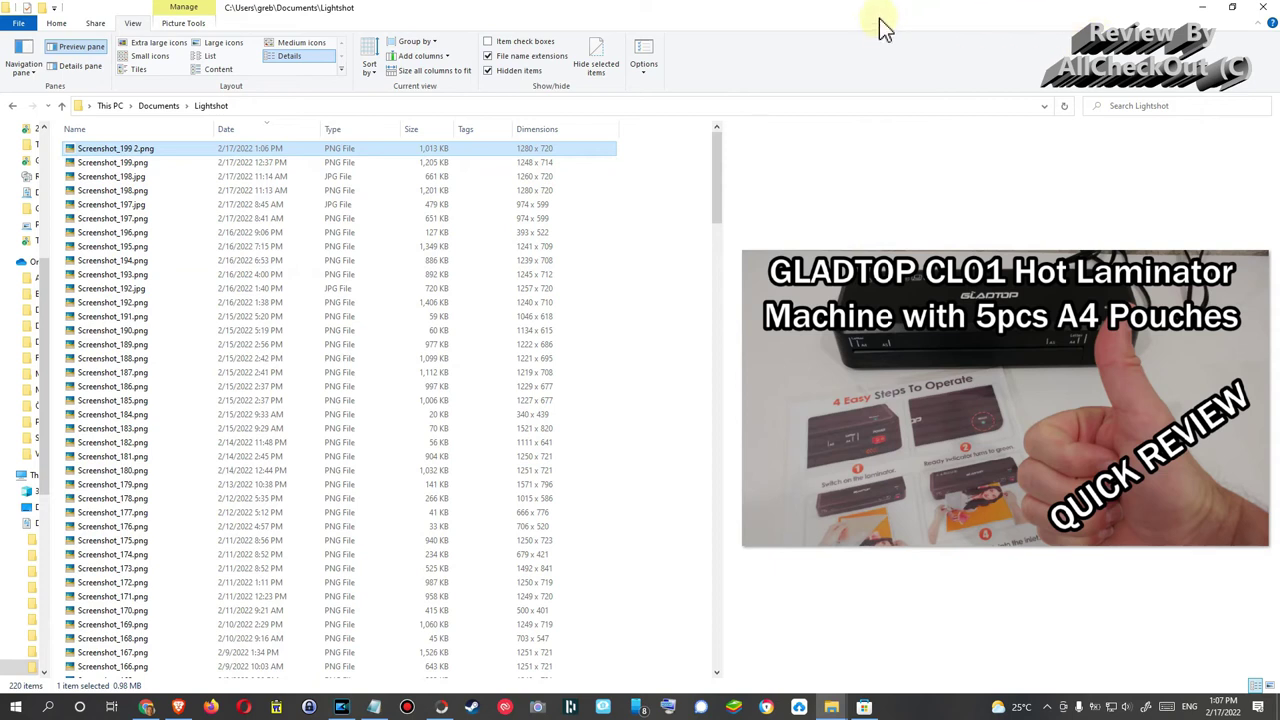
# Step: Launch Resize pictures on Screenshot_199.png and shift the Image Resizer dialog left
pyautogui.click(140, 166)
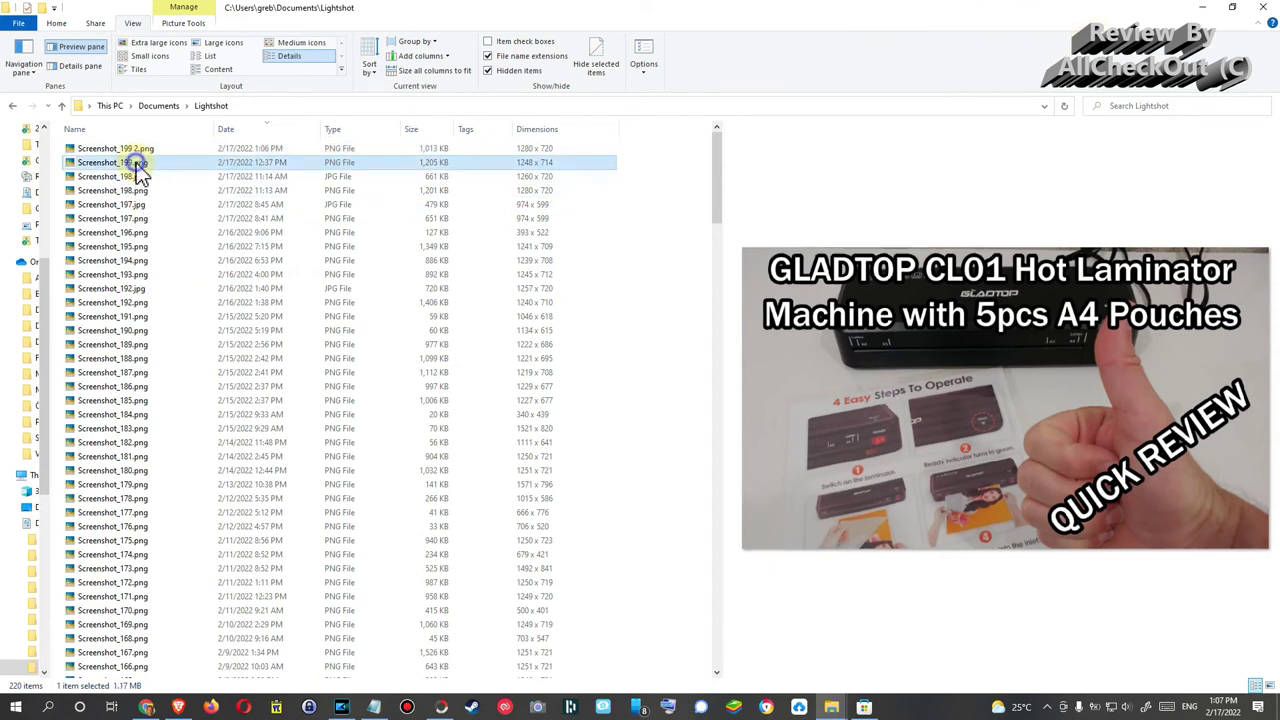
pyautogui.rightClick(136, 163)
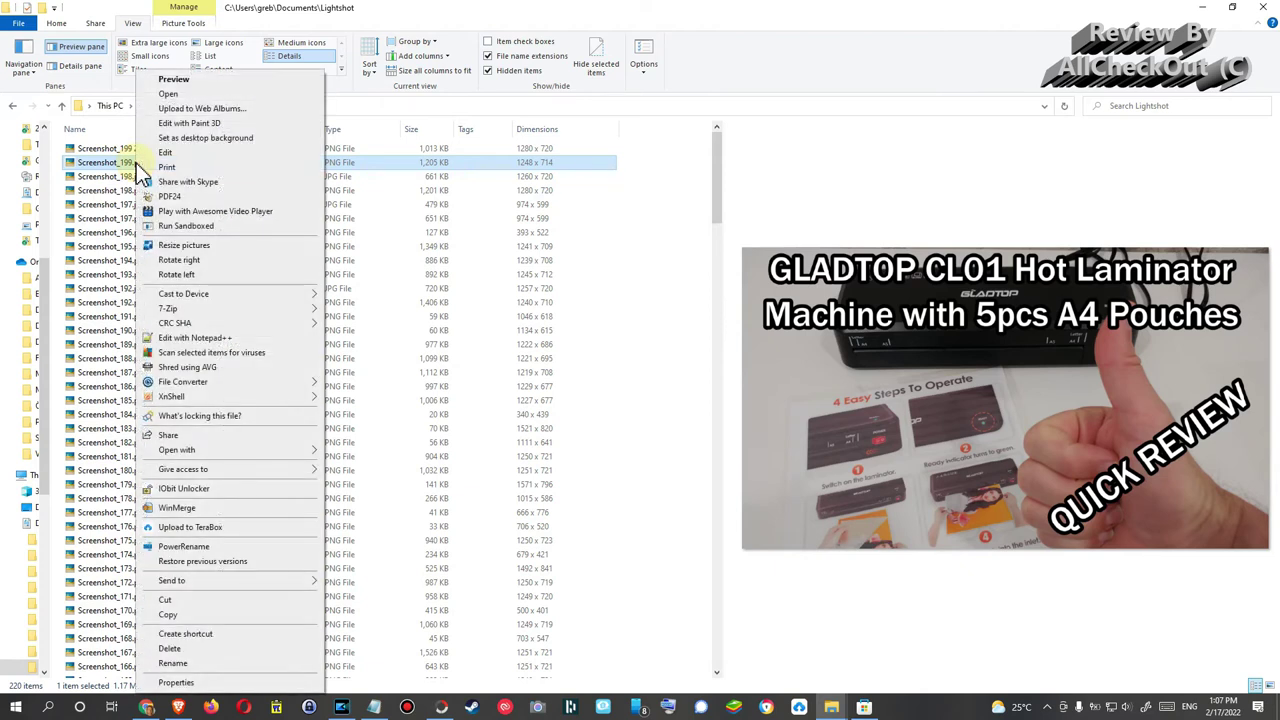
pyautogui.click(185, 246)
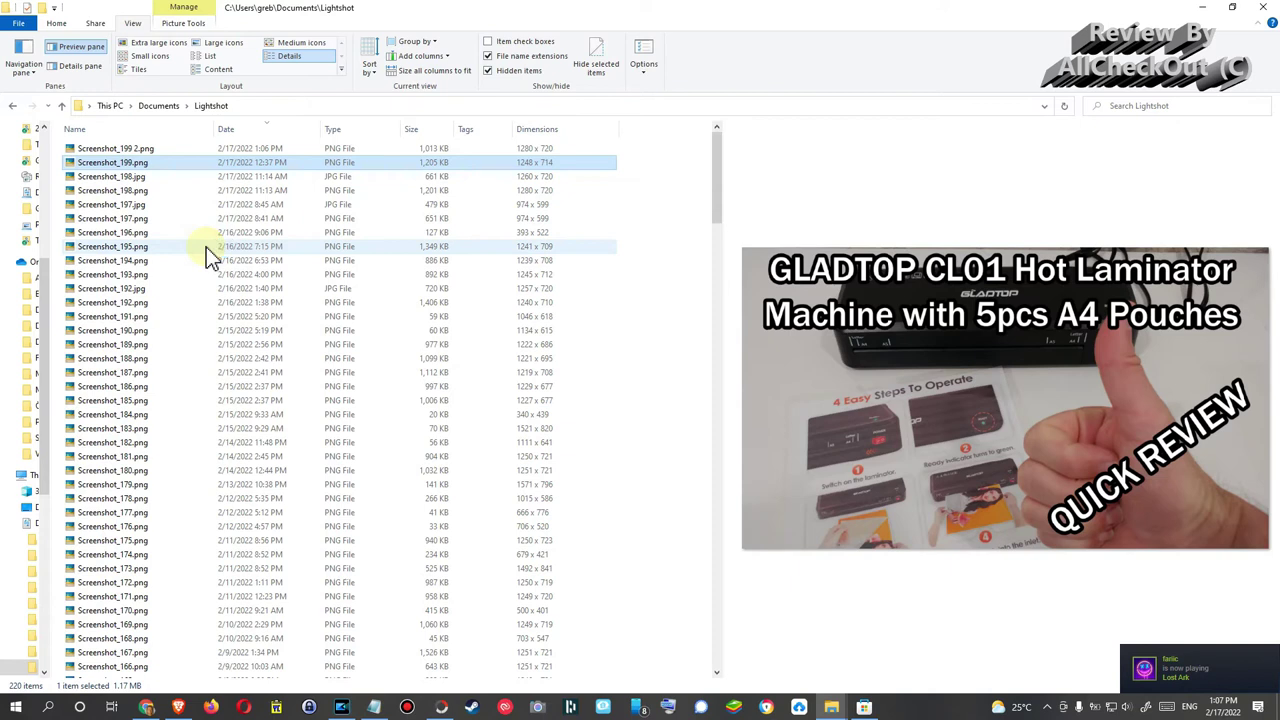
pyautogui.moveTo(622, 200); pyautogui.dragTo(362, 215)
# Step: Keep the Custom size, enter 1280 × 720, and choose the Stretch resize type
pyautogui.click(442, 266)
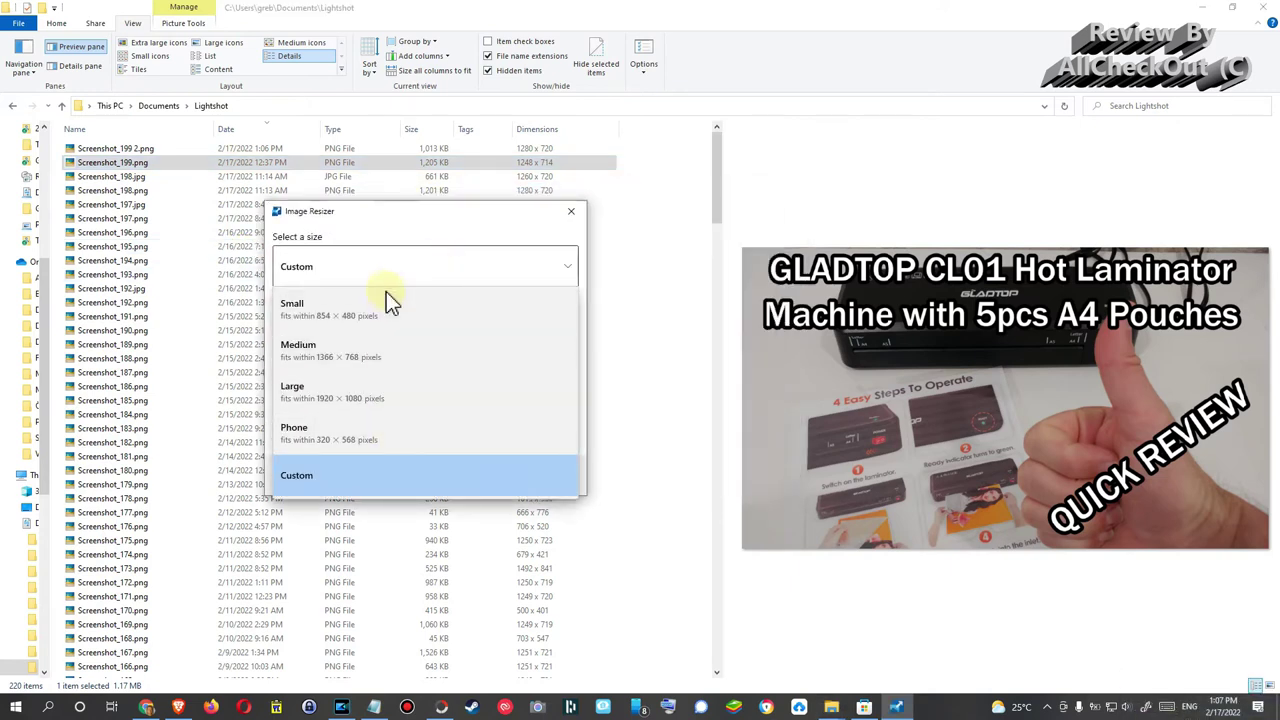
pyautogui.click(408, 232)
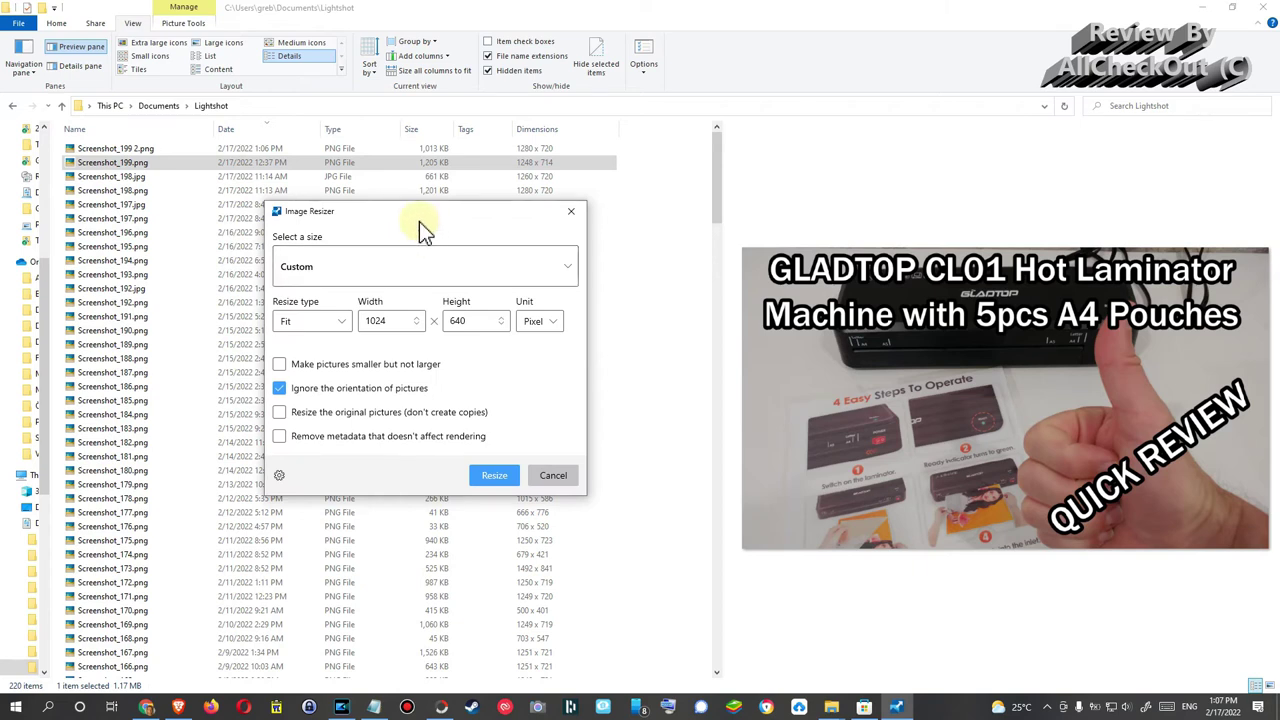
pyautogui.click(398, 322)
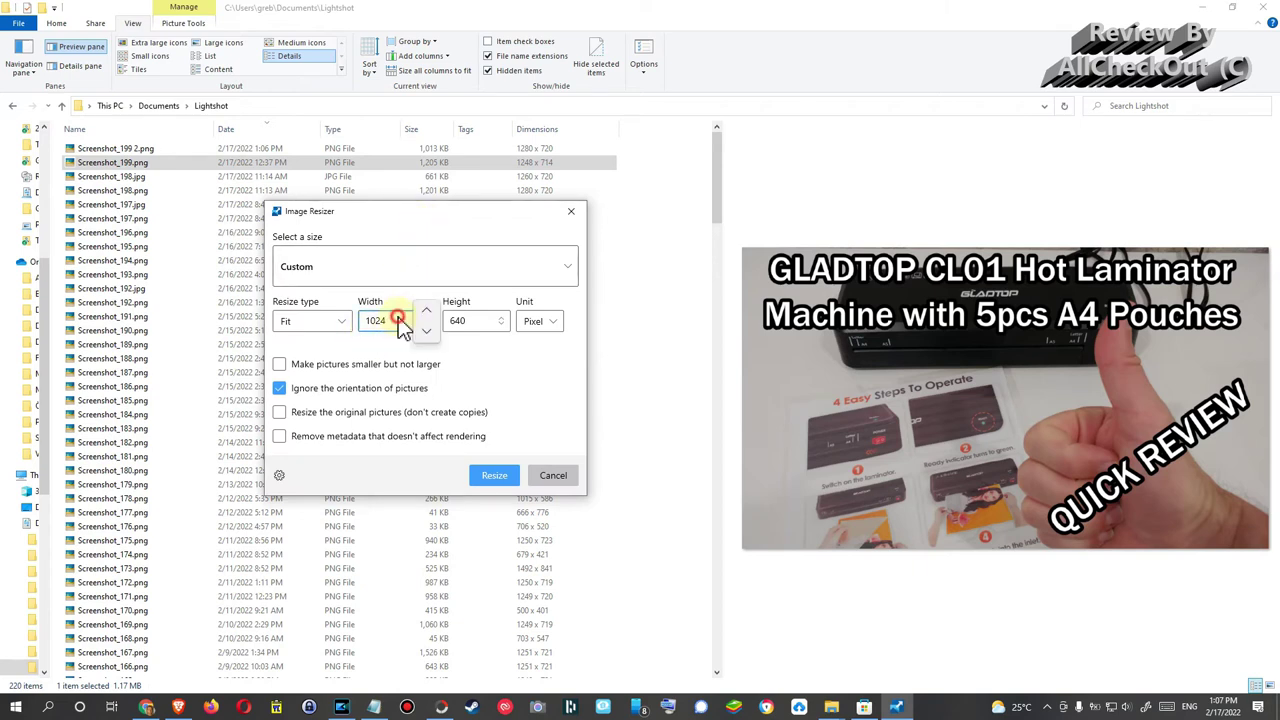
pyautogui.write('1280')
pyautogui.press('Tab')
pyautogui.write('720')
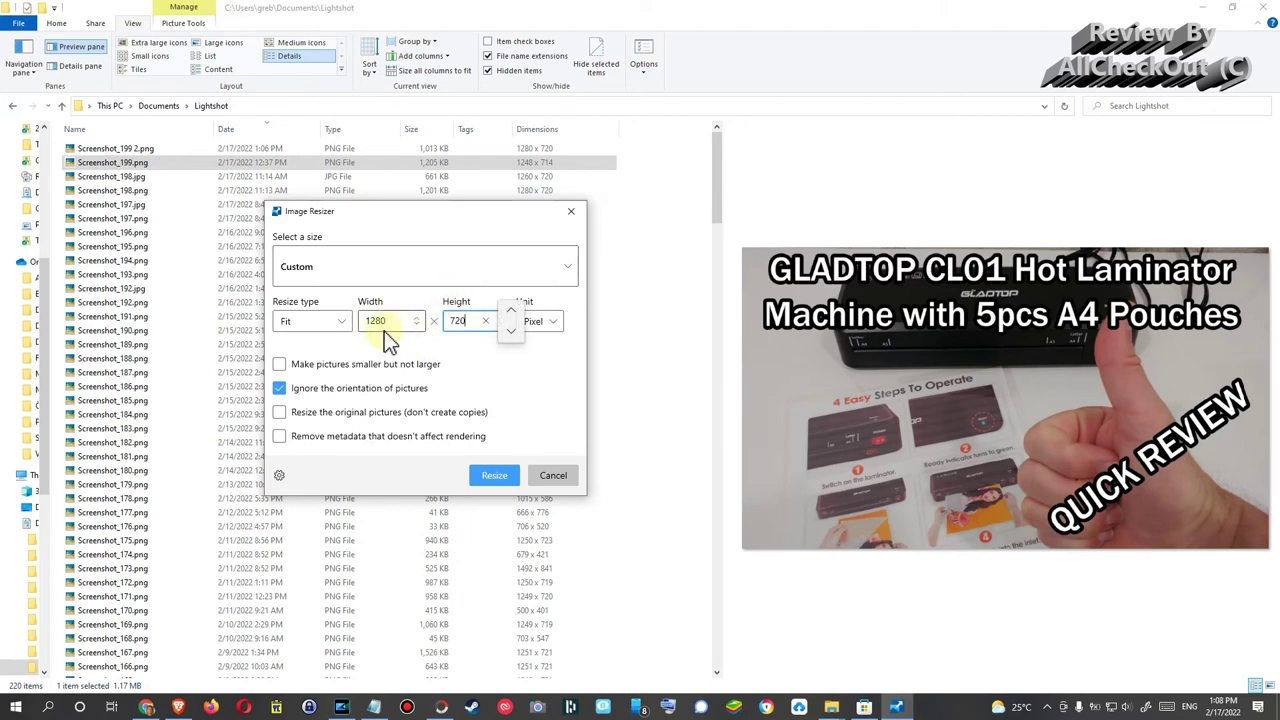
pyautogui.click(340, 322)
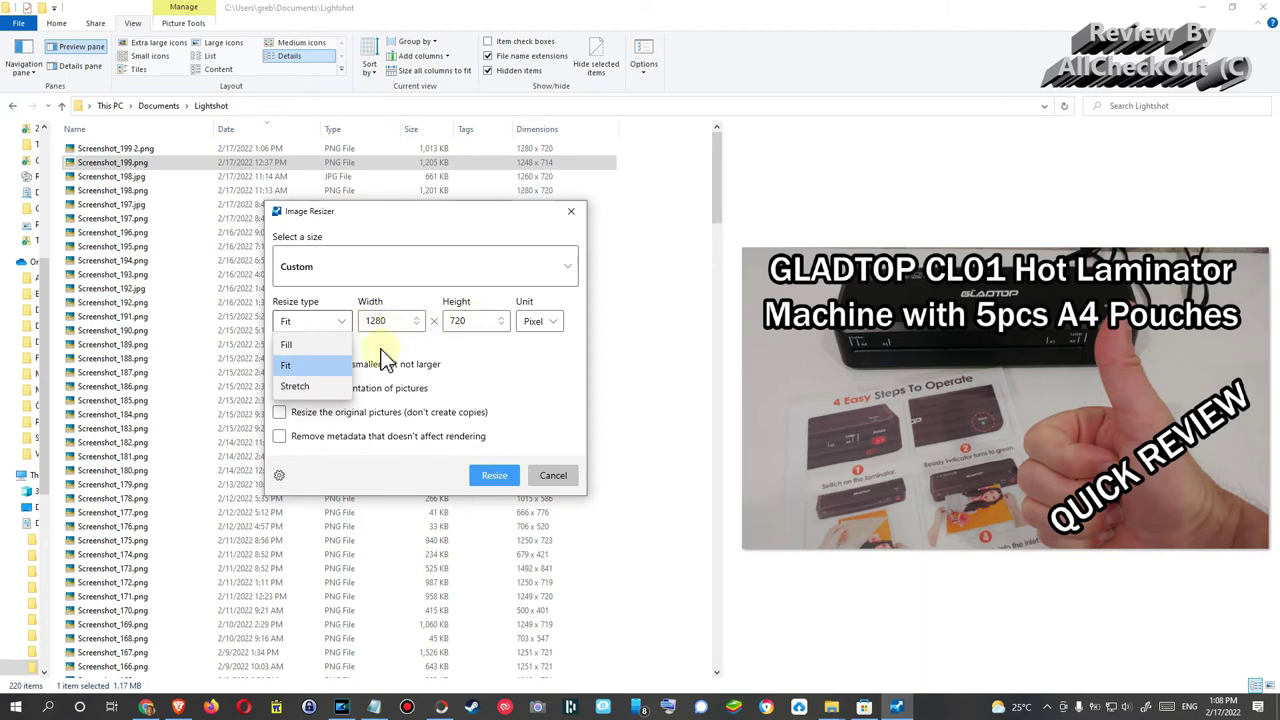
pyautogui.click(330, 387)
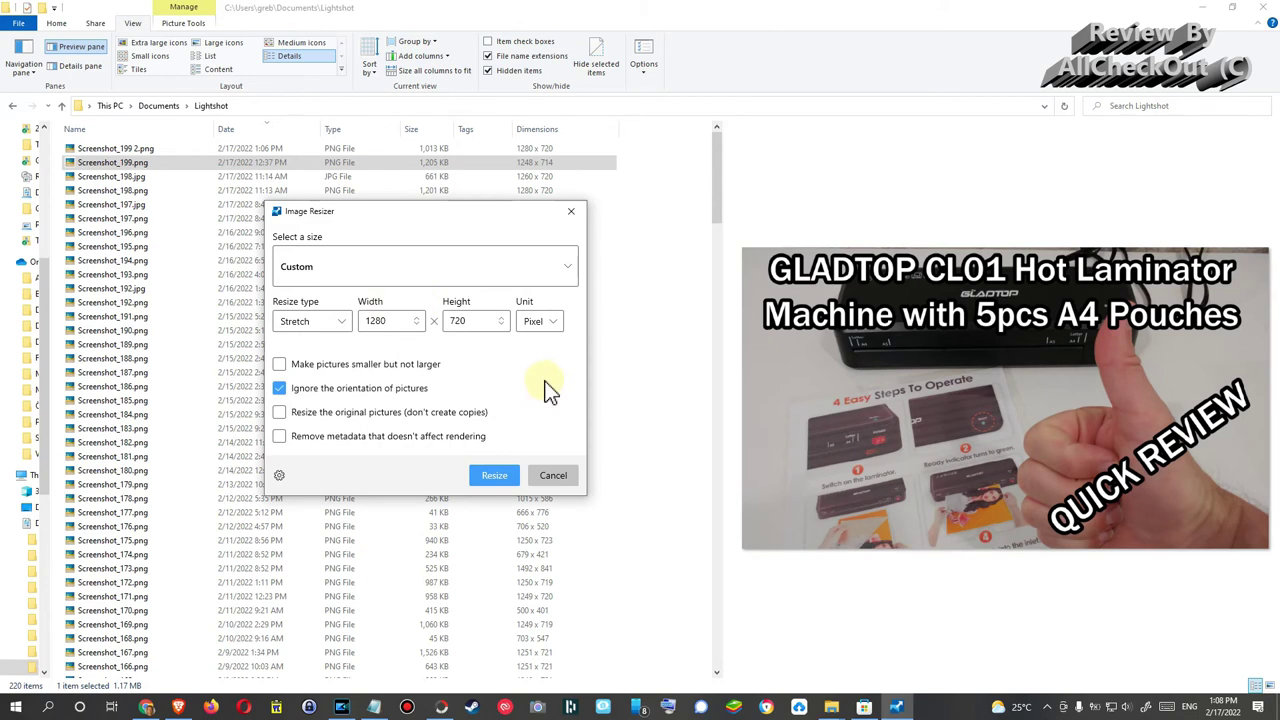
# Step: In Image Resizer settings, add a preset and name it YouTube Tumb Nail 1280 x 720
pyautogui.click(281, 475)
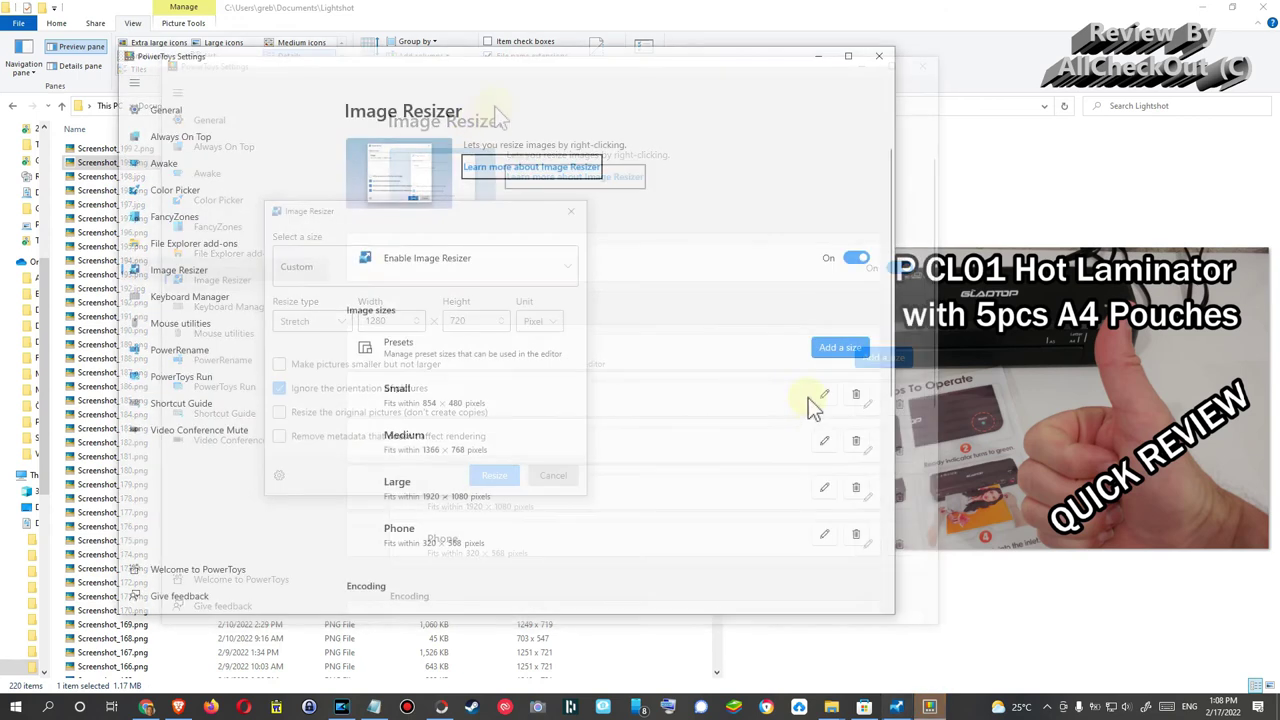
pyautogui.click(821, 347)
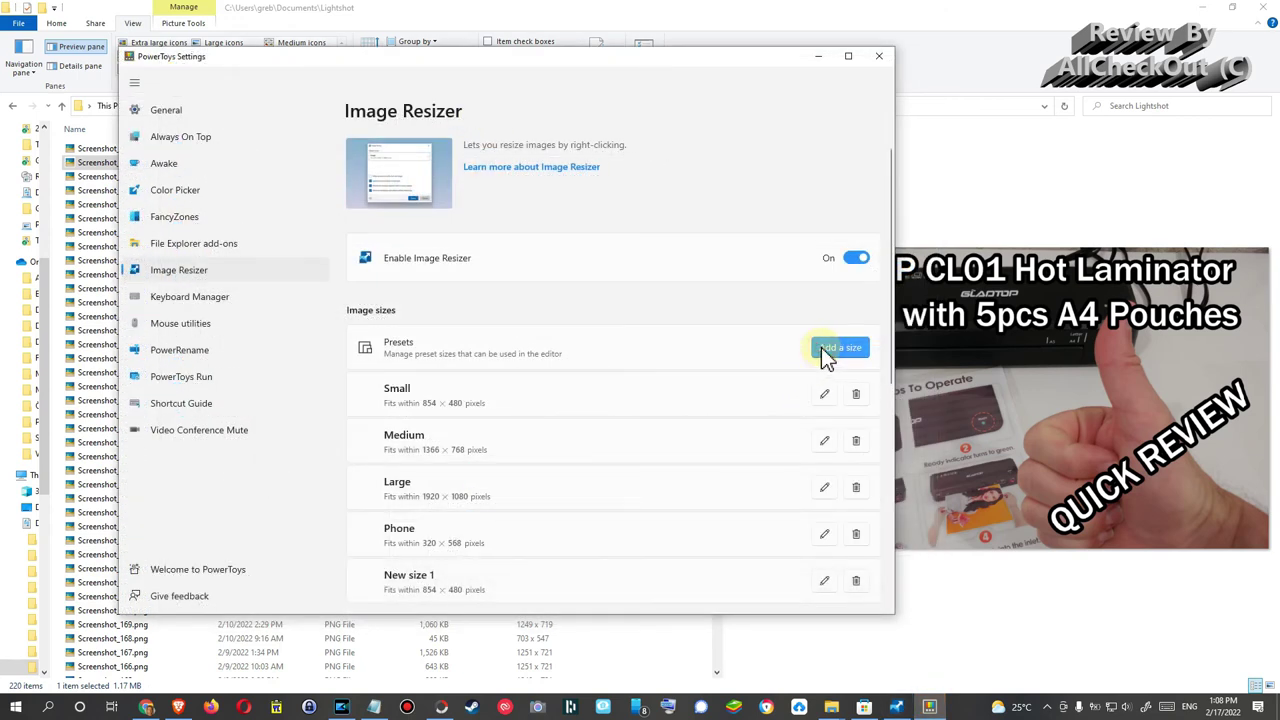
pyautogui.scroll(-3, 408, 443)
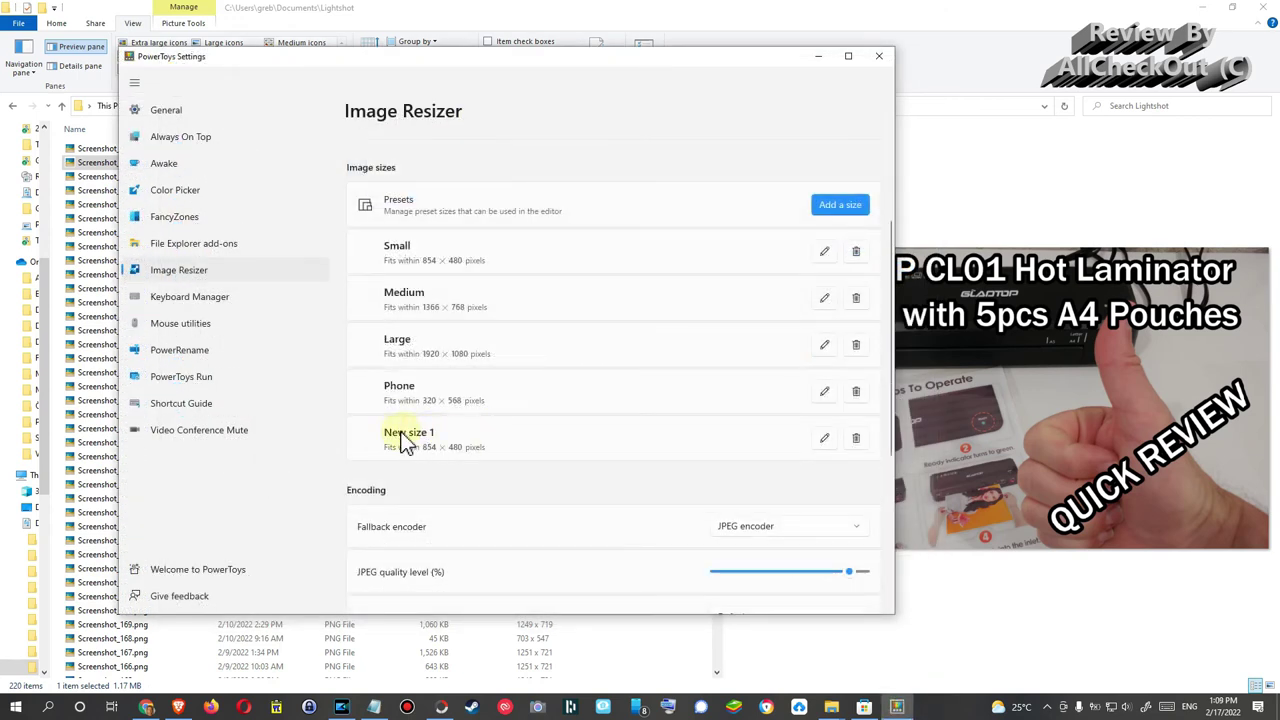
pyautogui.click(821, 441)
pyautogui.tripleClick(790, 240)
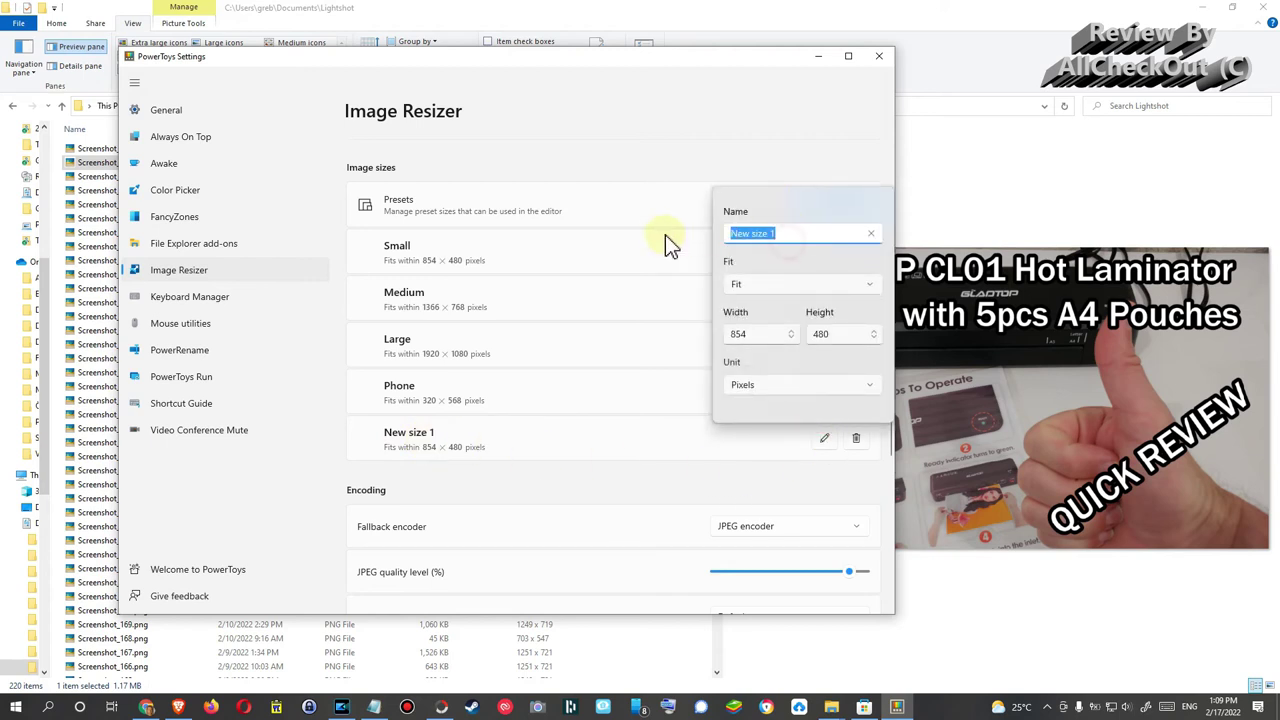
pyautogui.write('YouTube Tumb Nail 1280 x 720')
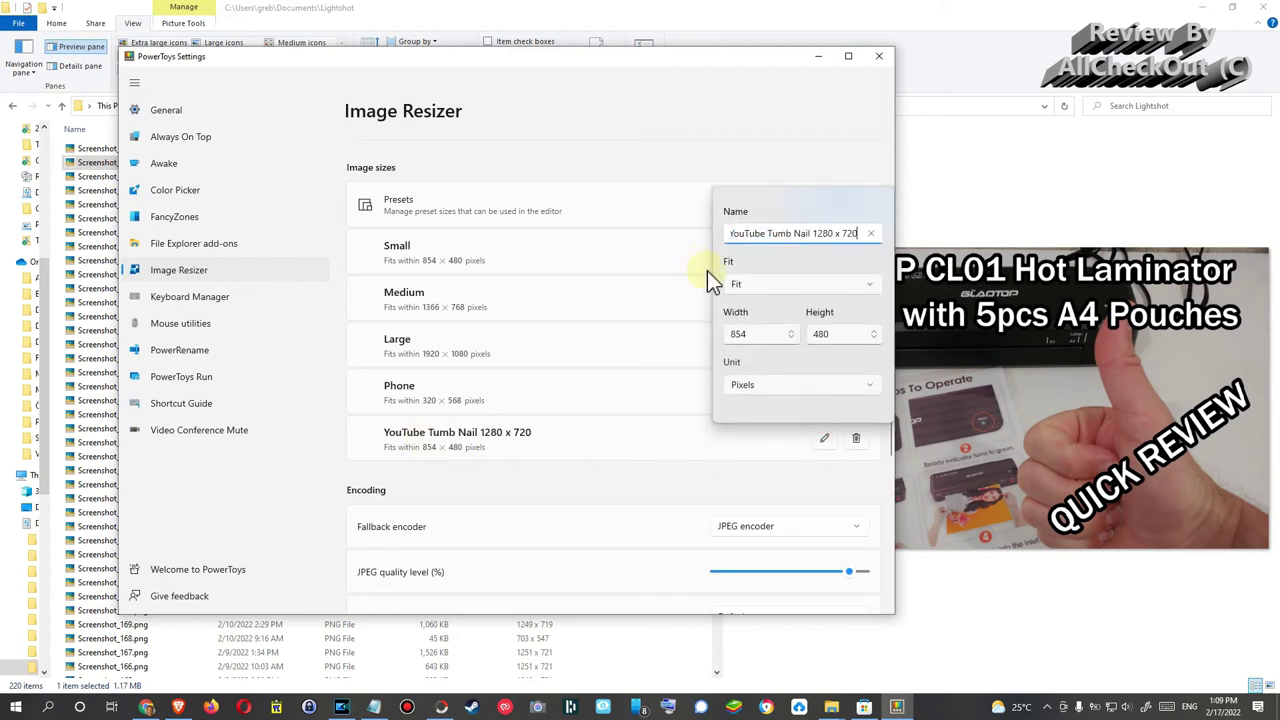
# Step: Set the new preset to Stretch at 1280 × 720 pixels and close its editor
pyautogui.click(774, 282)
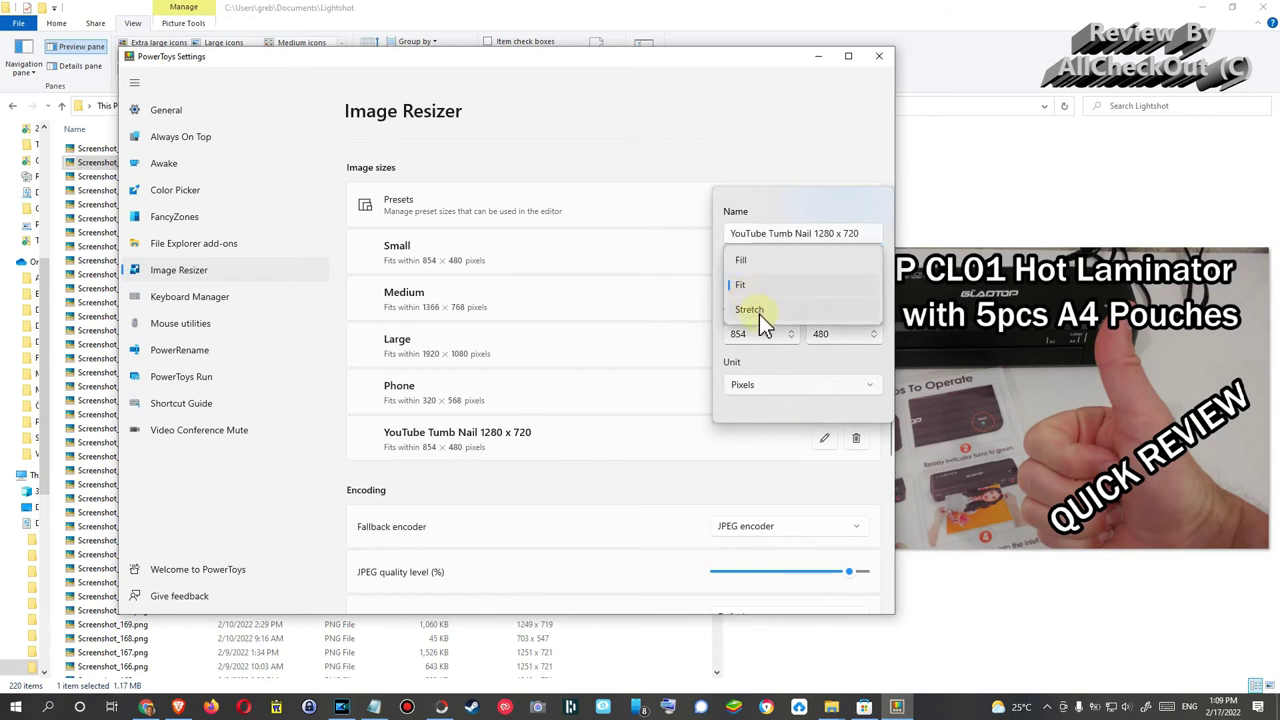
pyautogui.click(757, 313)
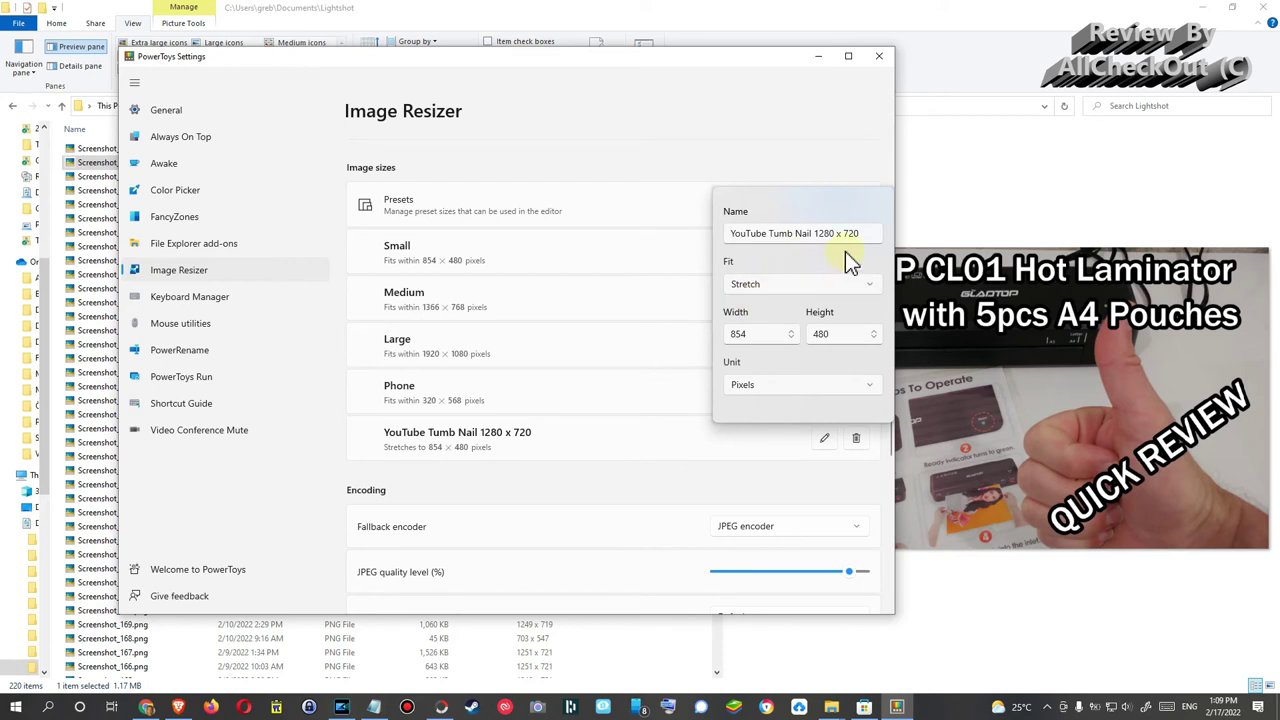
pyautogui.doubleClick(773, 330)
pyautogui.write('1280')
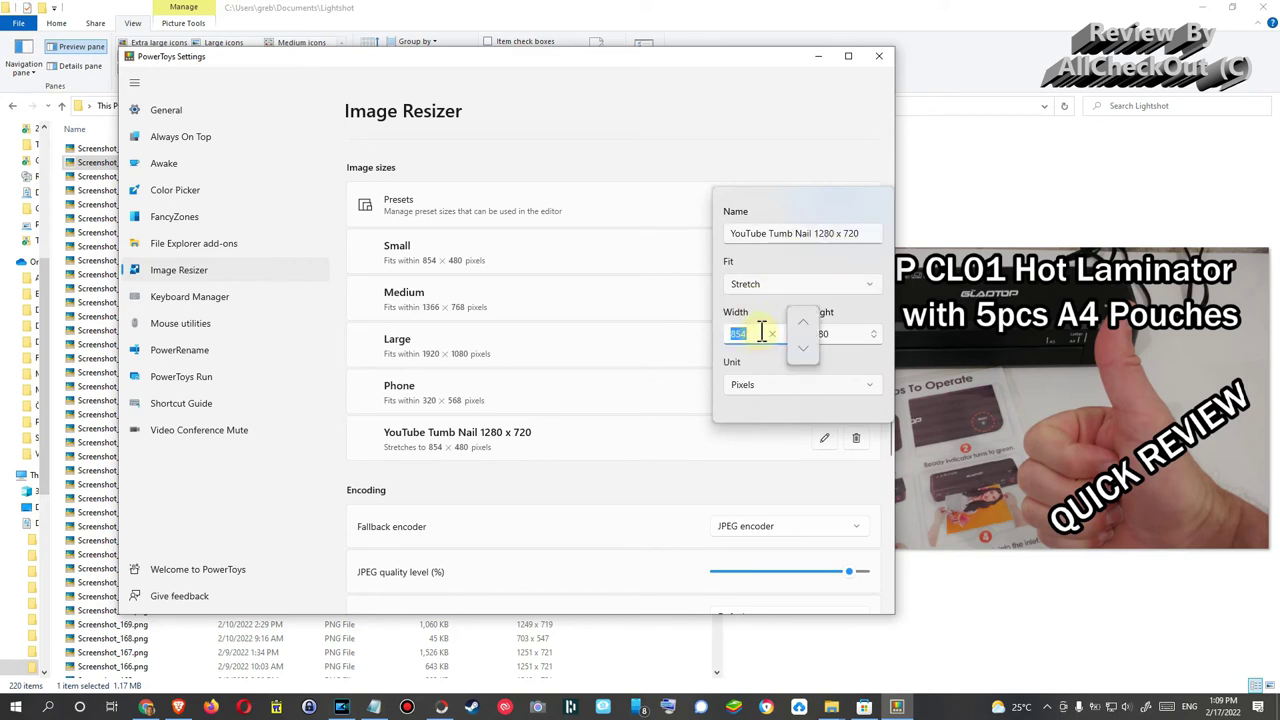
pyautogui.press('Tab')
pyautogui.write('720')
pyautogui.click(814, 363)
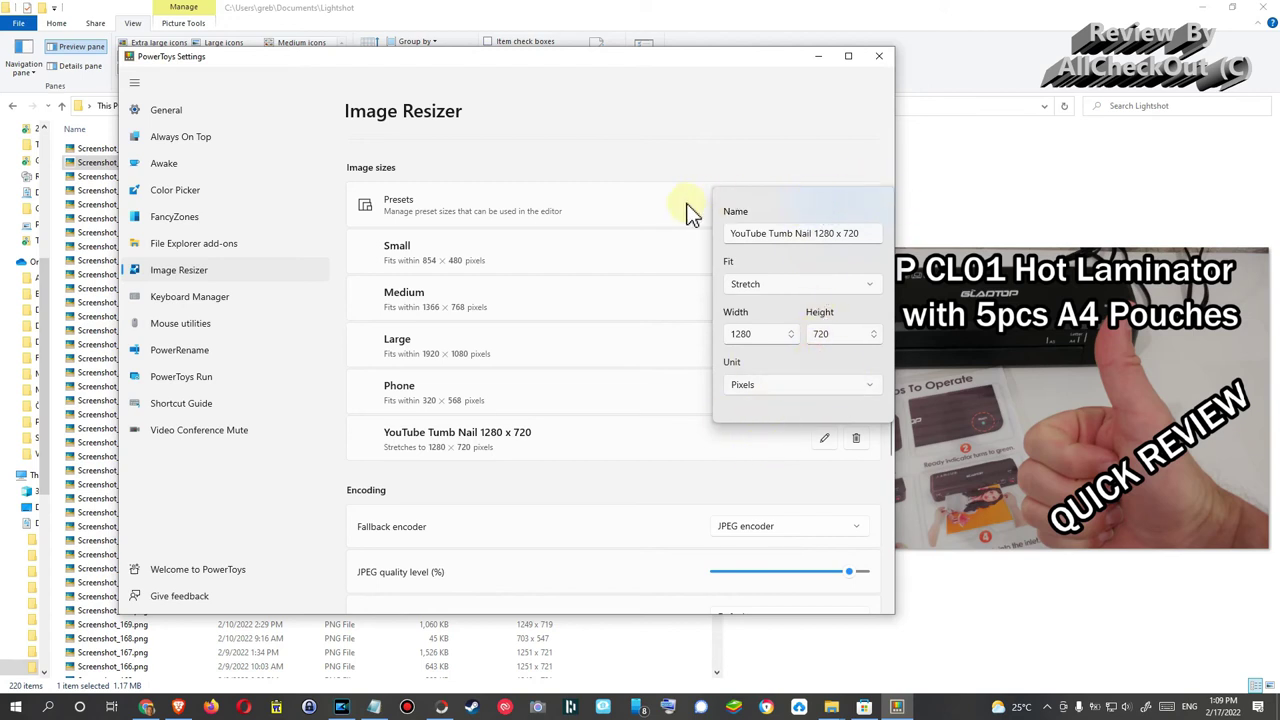
pyautogui.click(690, 163)
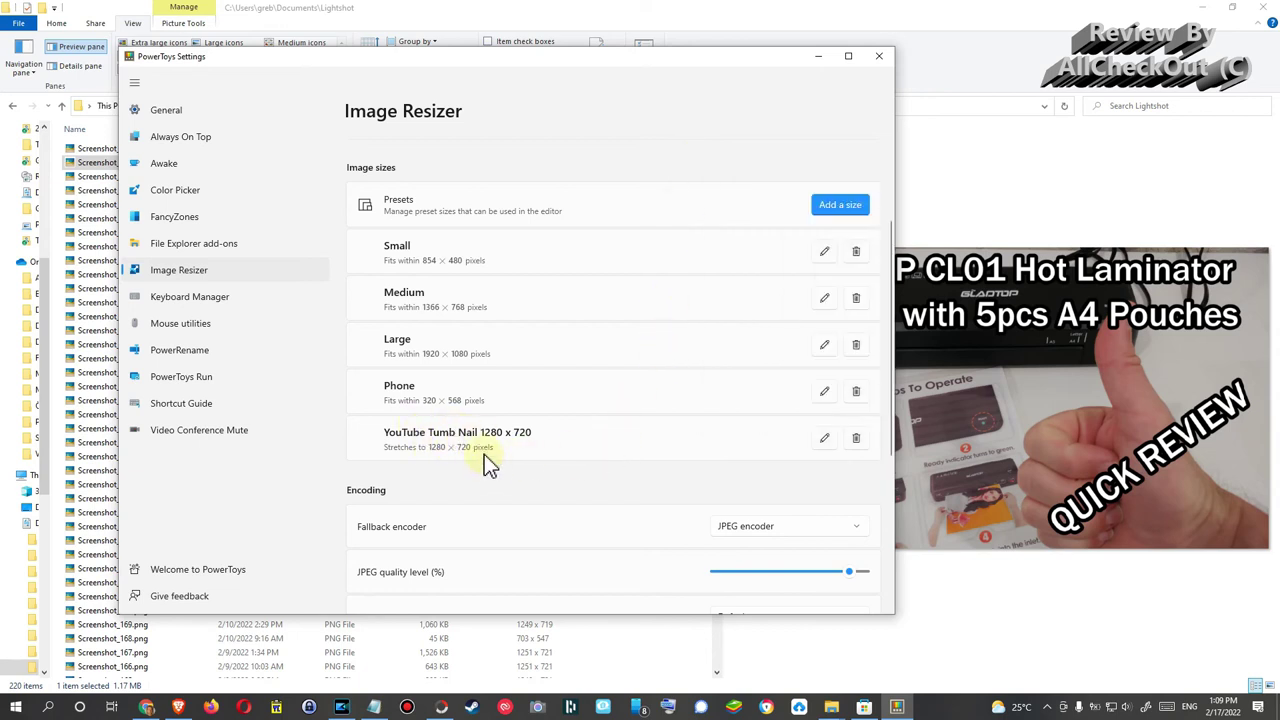
pyautogui.scroll(-5, 577, 486)
pyautogui.scroll(7, 612, 497)
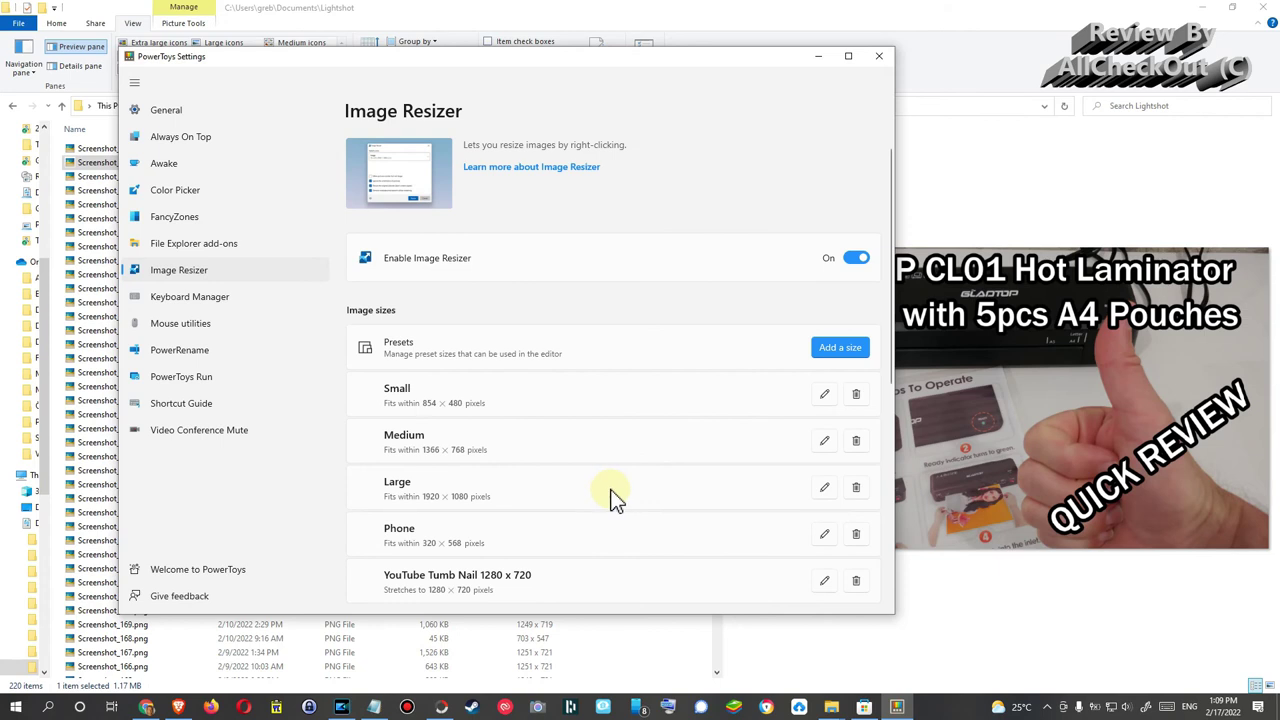
pyautogui.scroll(-5, 622, 451)
pyautogui.scroll(5, 634, 449)
pyautogui.scroll(-5, 640, 355)
pyautogui.scroll(5, 653, 345)
# Step: Close PowerToys Settings and resize Screenshot_199.png with the YouTube Tumb Nail 1280 x 720 preset
pyautogui.click(877, 58)
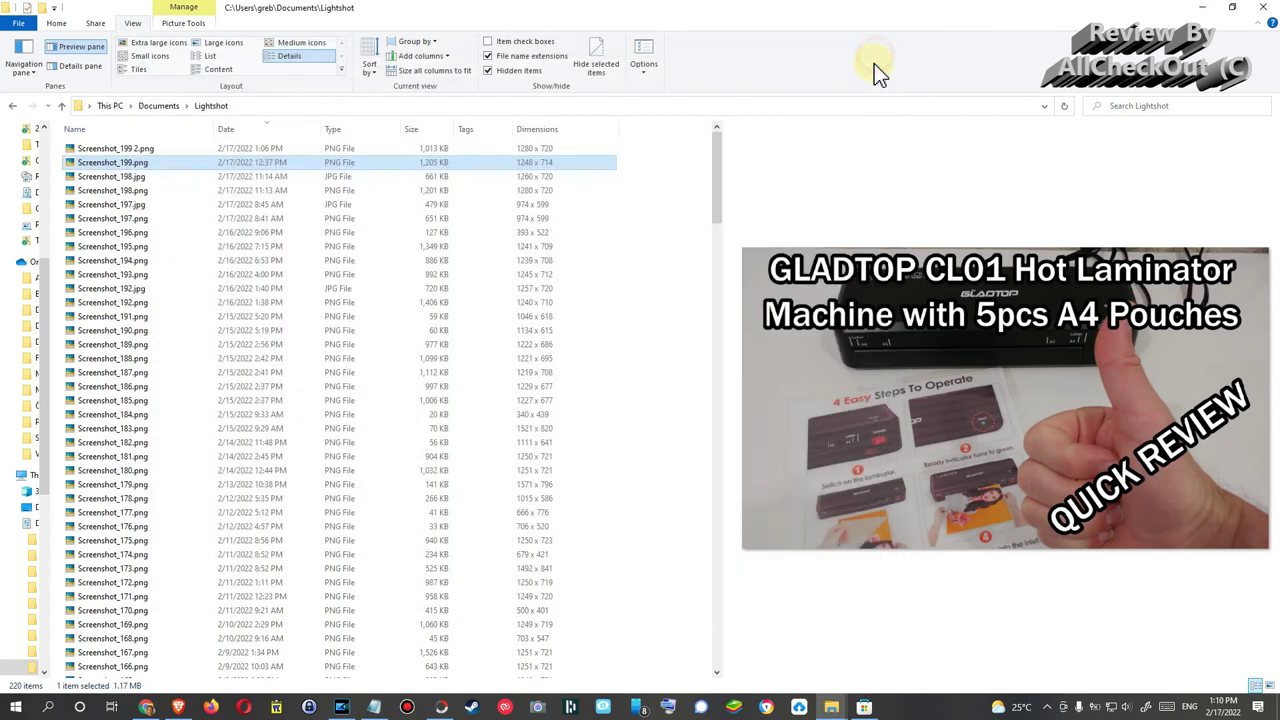
pyautogui.rightClick(148, 163)
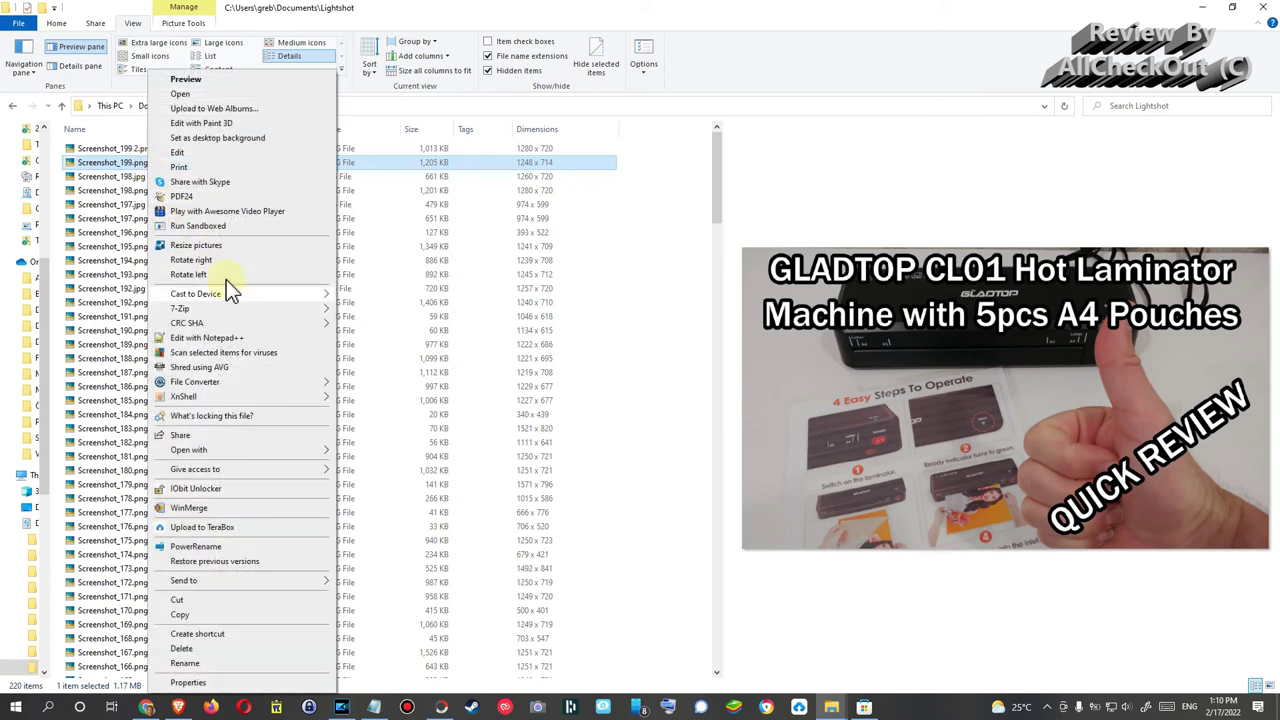
pyautogui.click(224, 245)
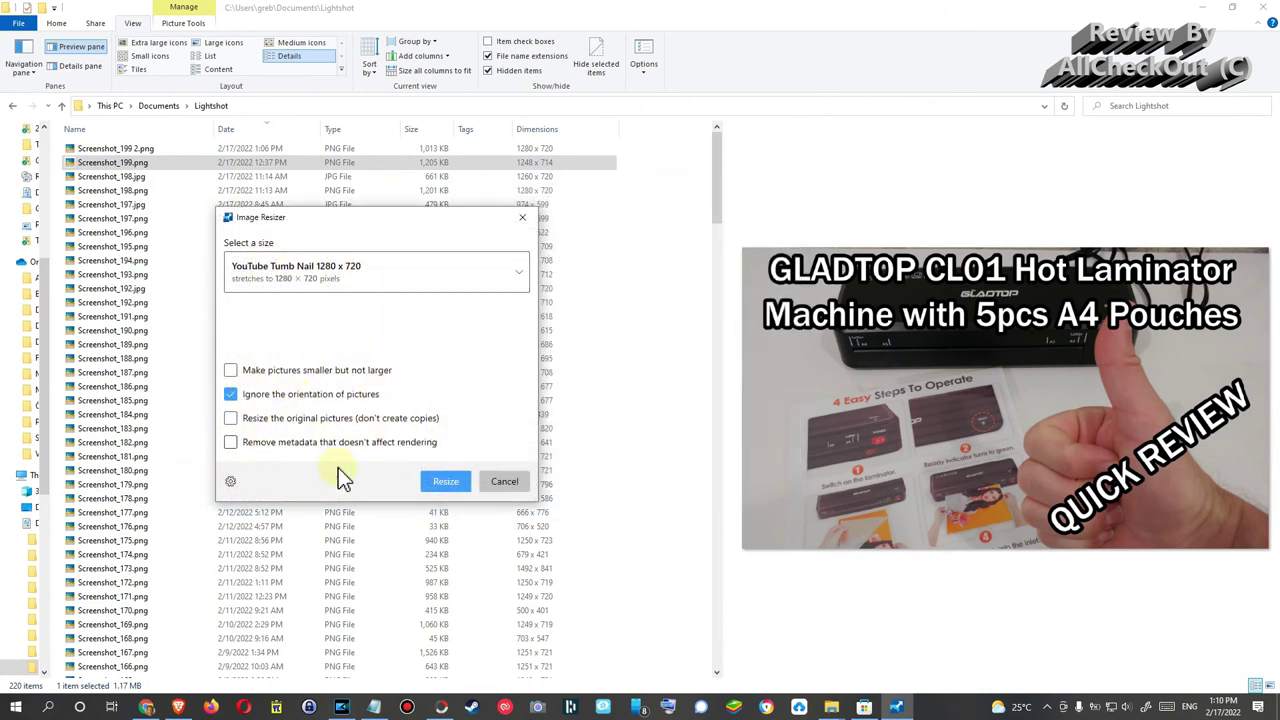
pyautogui.click(452, 482)
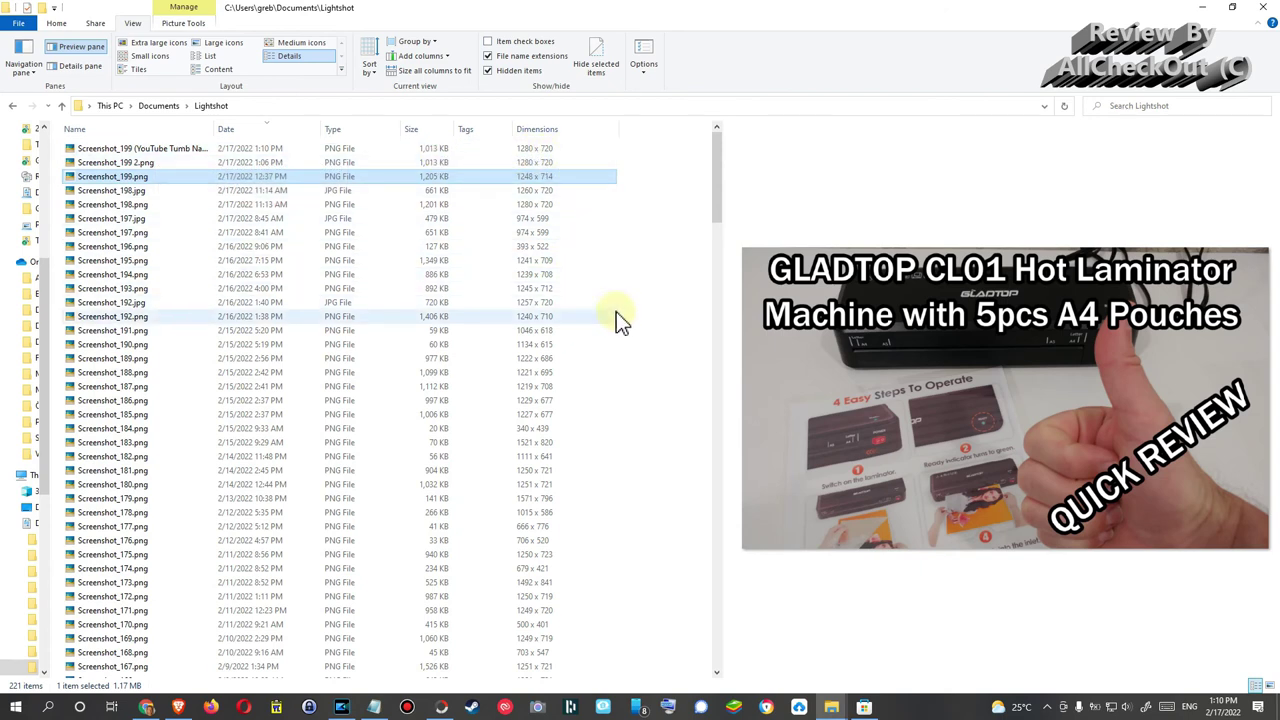
# Step: Select Screenshot_198.png through Screenshot_192.jpg and start Resize pictures on those eight files
pyautogui.click(103, 205)
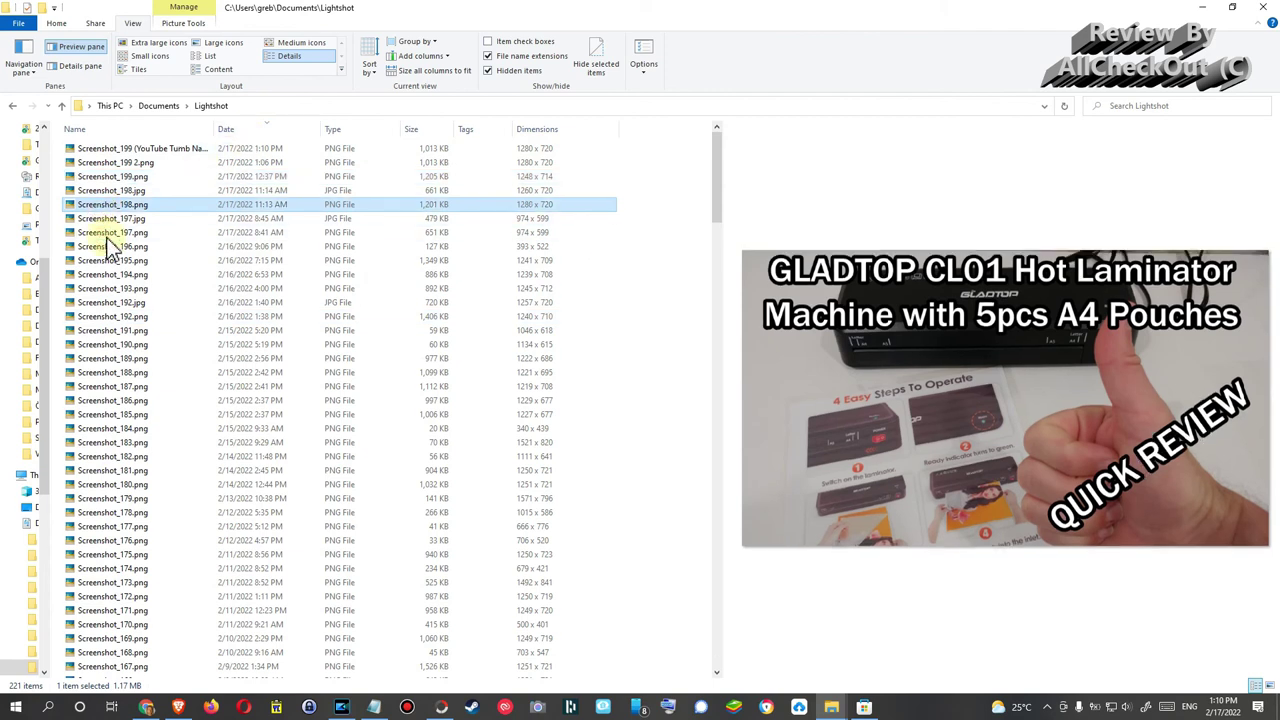
pyautogui.keyDown('shift'); pyautogui.click(106, 302); pyautogui.keyUp('shift')
pyautogui.rightClick(148, 251)
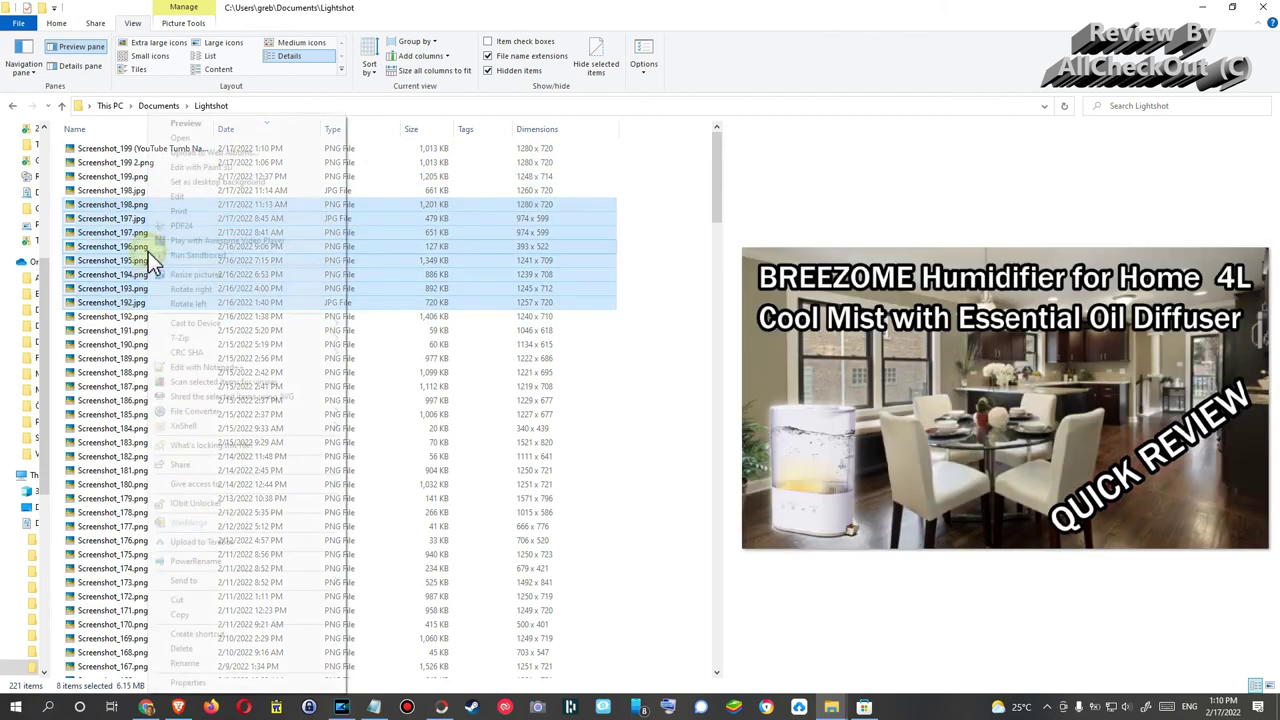
pyautogui.click(222, 276)
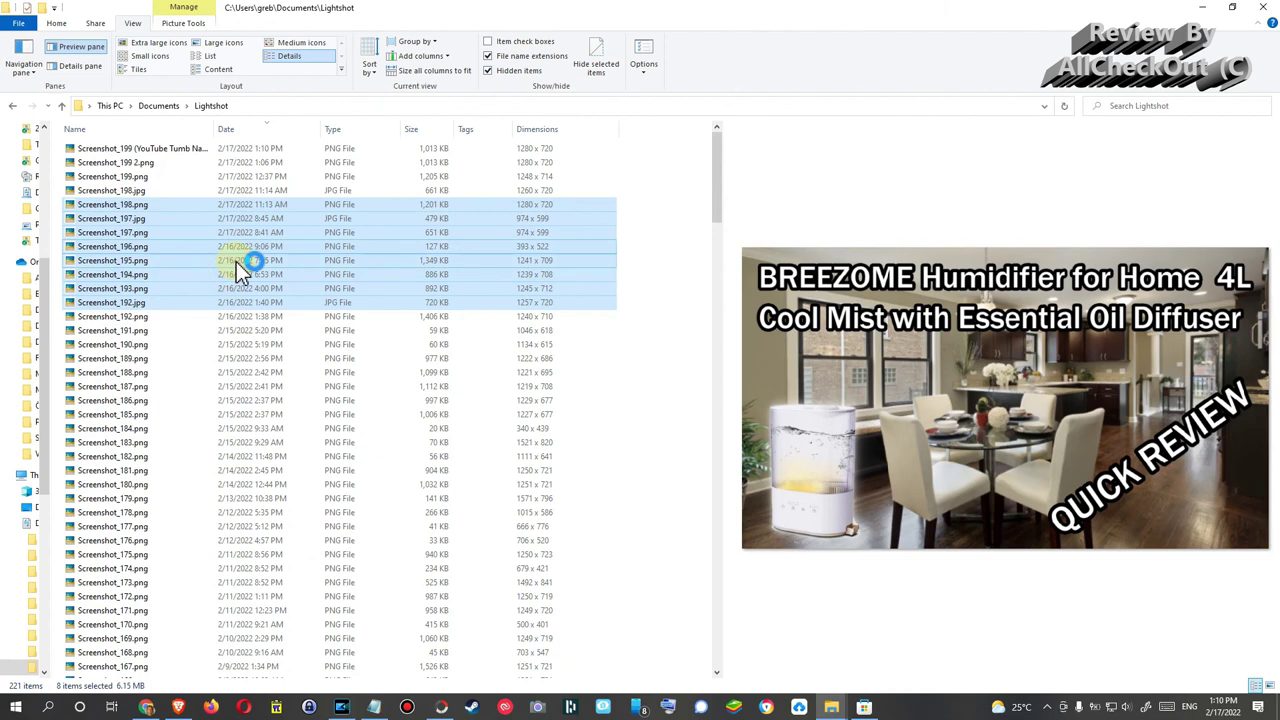